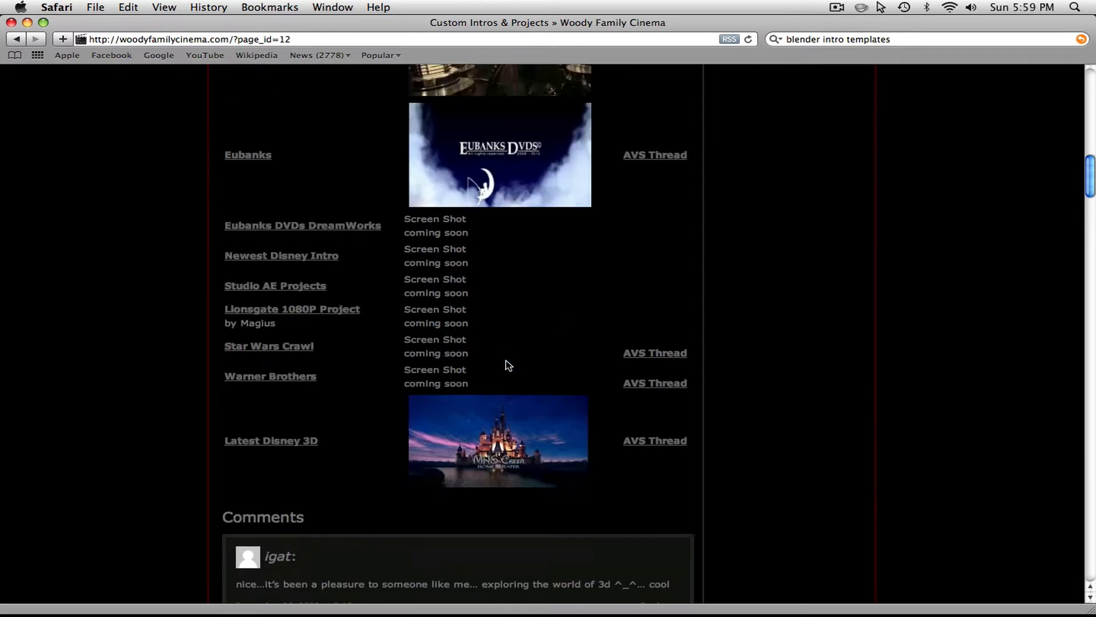
# - Examine the Custom Intros & Projects page for the available intro templates and their download links
pyautogui.scroll(3, 507, 364)
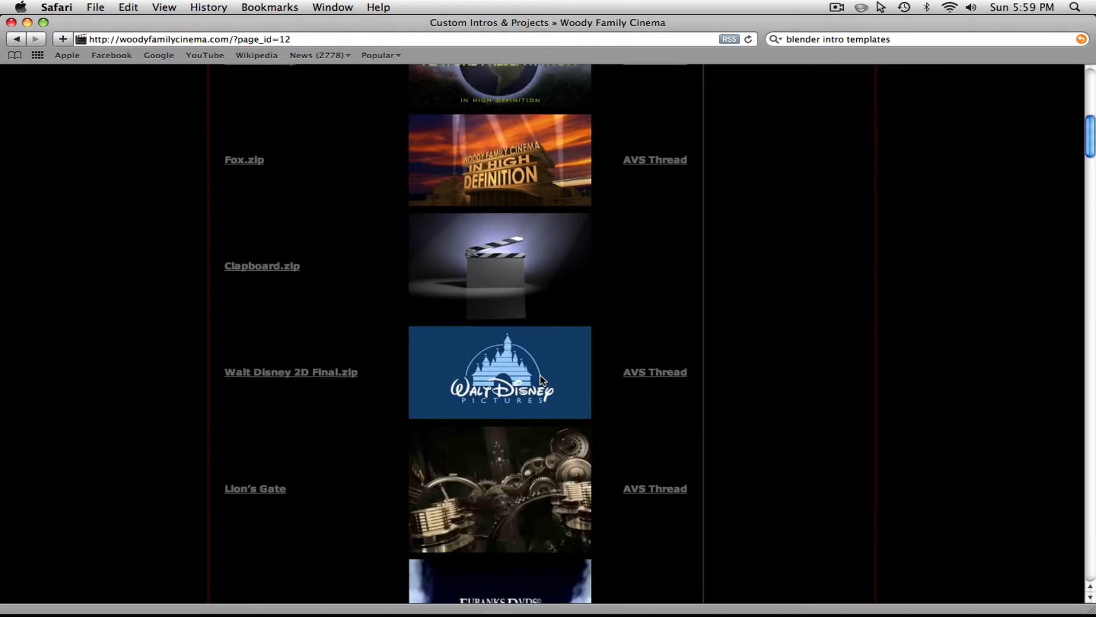
pyautogui.scroll(10, 542, 373)
pyautogui.scroll(2, 547, 371)
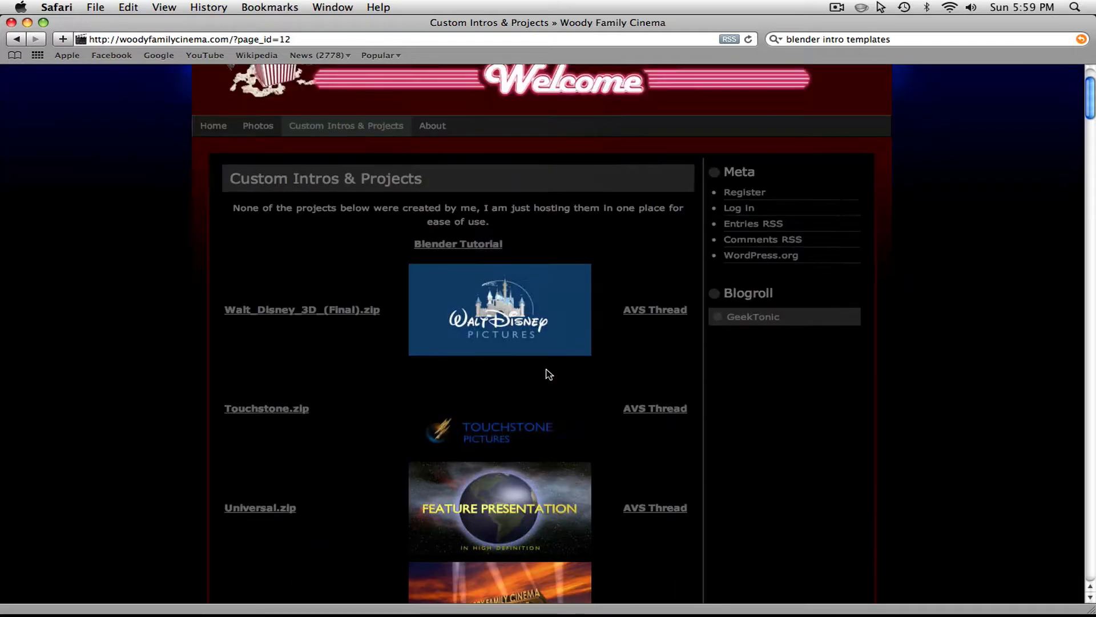
pyautogui.scroll(-4, 547, 371)
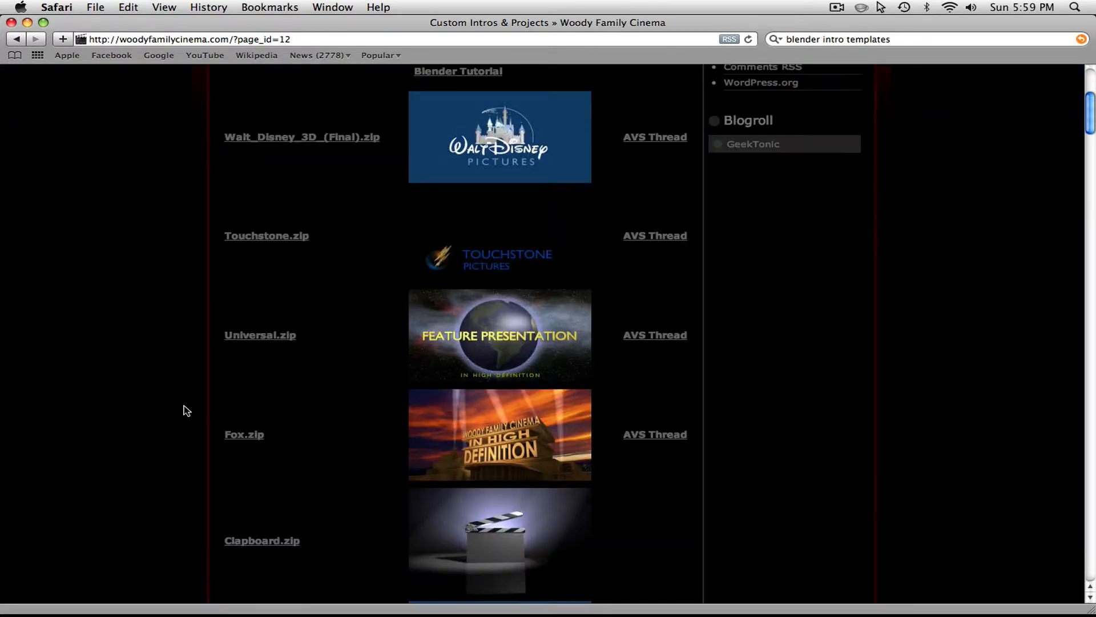
pyautogui.scroll(2, 536, 498)
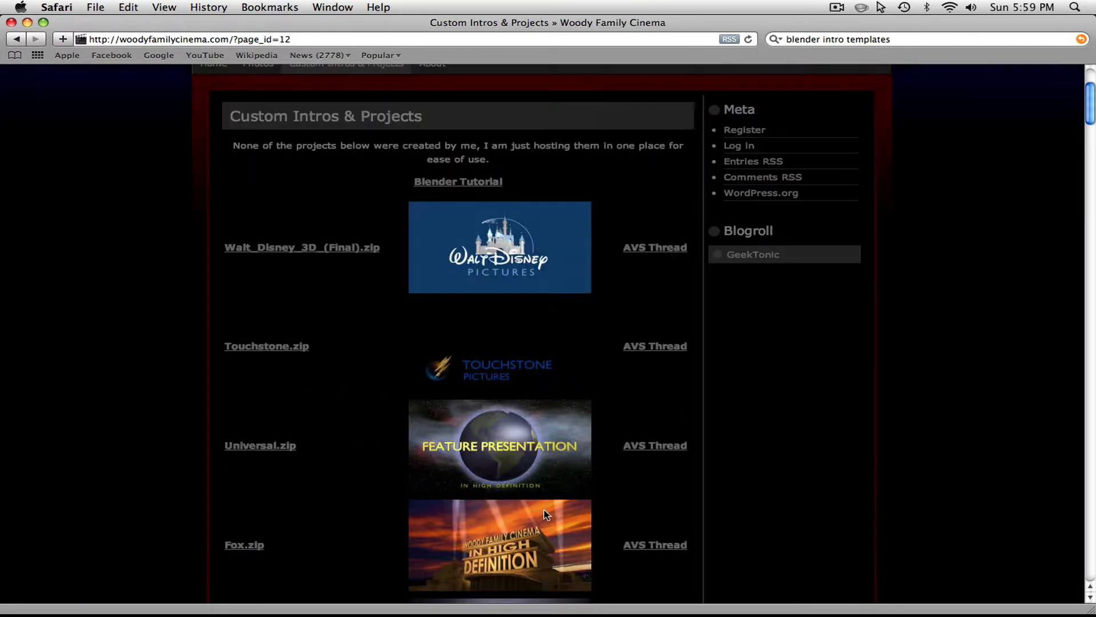
pyautogui.scroll(-10, 565, 521)
pyautogui.scroll(-10, 573, 526)
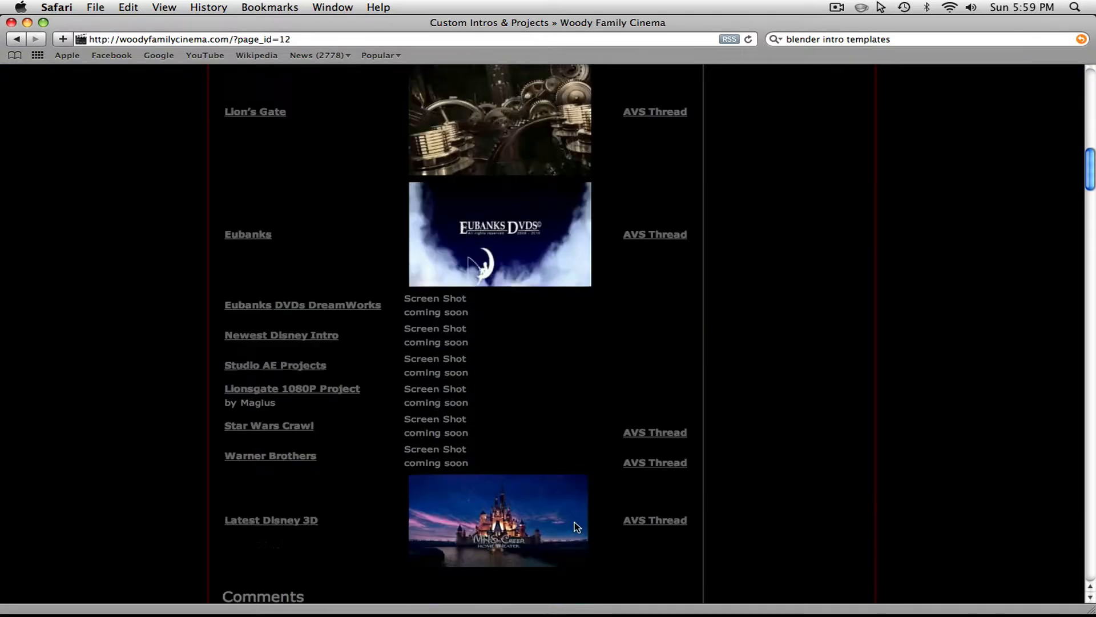
pyautogui.scroll(-3, 651, 534)
pyautogui.scroll(-4, 650, 531)
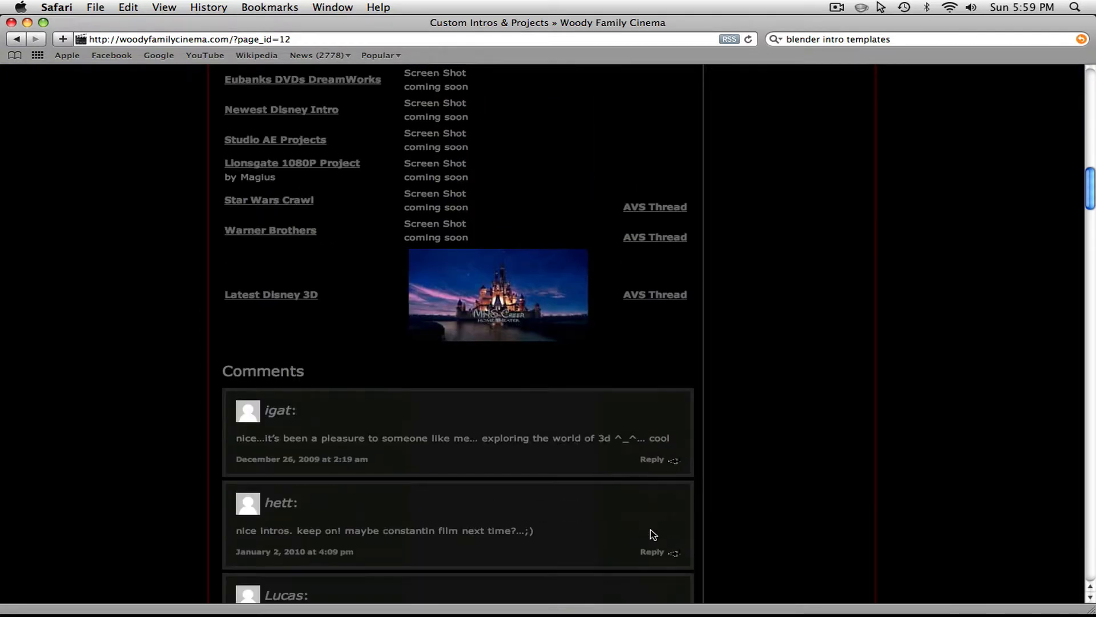
pyautogui.scroll(7, 651, 533)
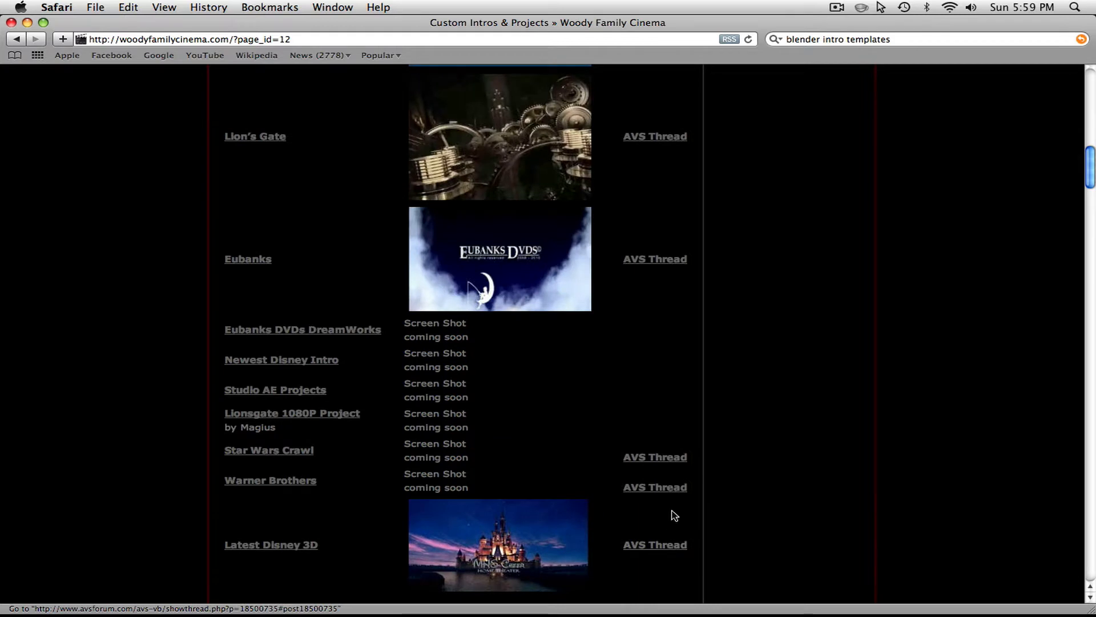
pyautogui.scroll(8, 499, 379)
pyautogui.scroll(2, 500, 382)
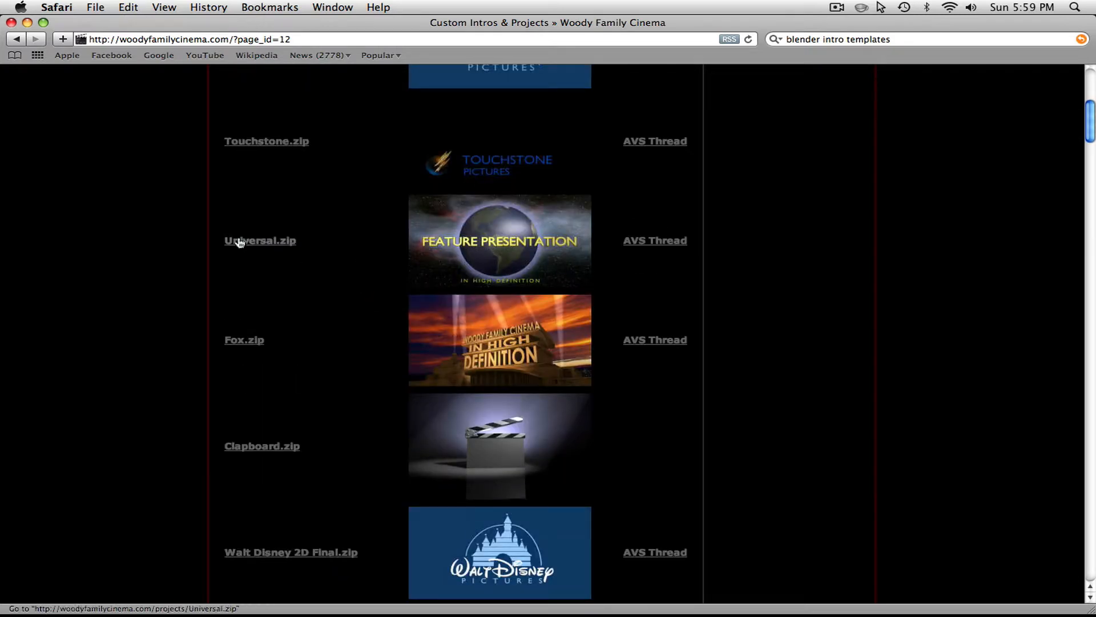
# - Close the browser window and launch Blender
pyautogui.click(26, 22)
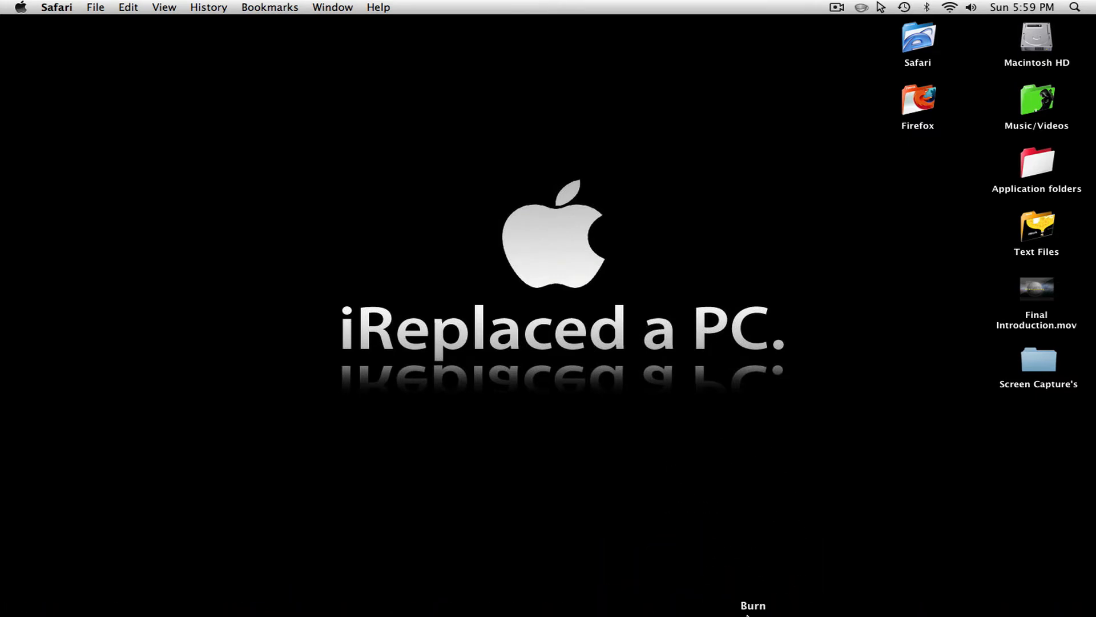
pyautogui.moveTo(747, 614)
pyautogui.moveTo(797, 614)
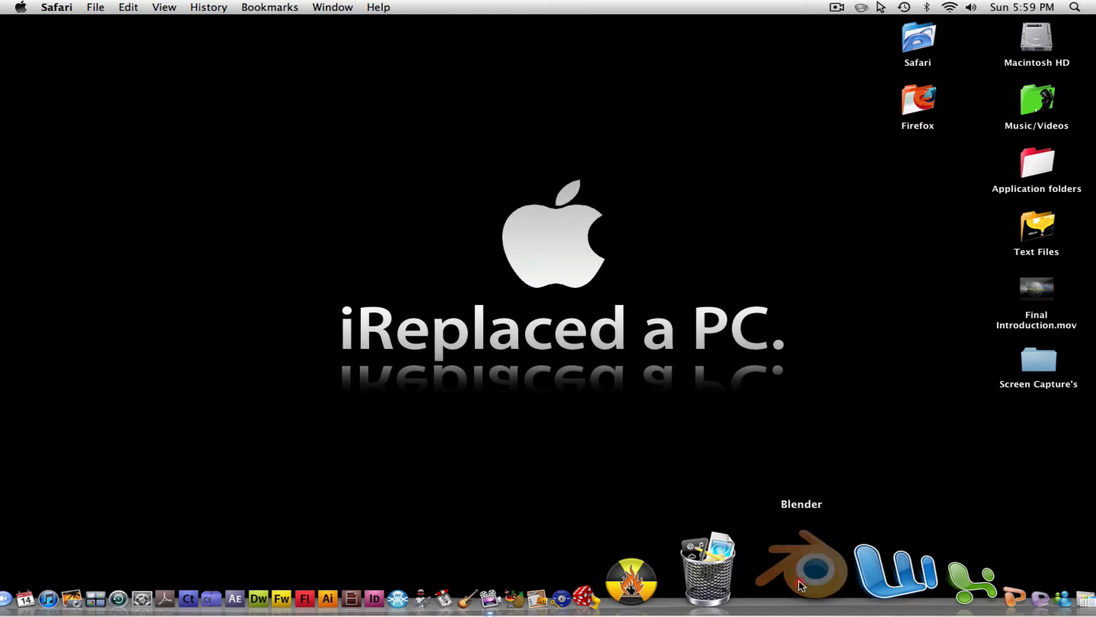
pyautogui.click(799, 582)
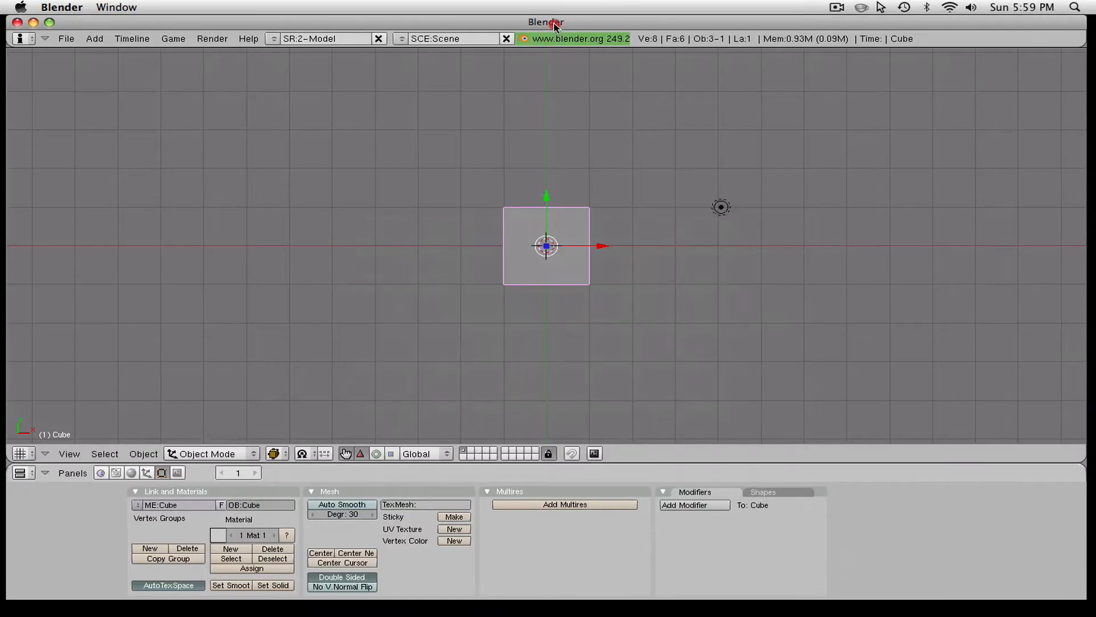
pyautogui.moveTo(554, 24); pyautogui.dragTo(555, 24)
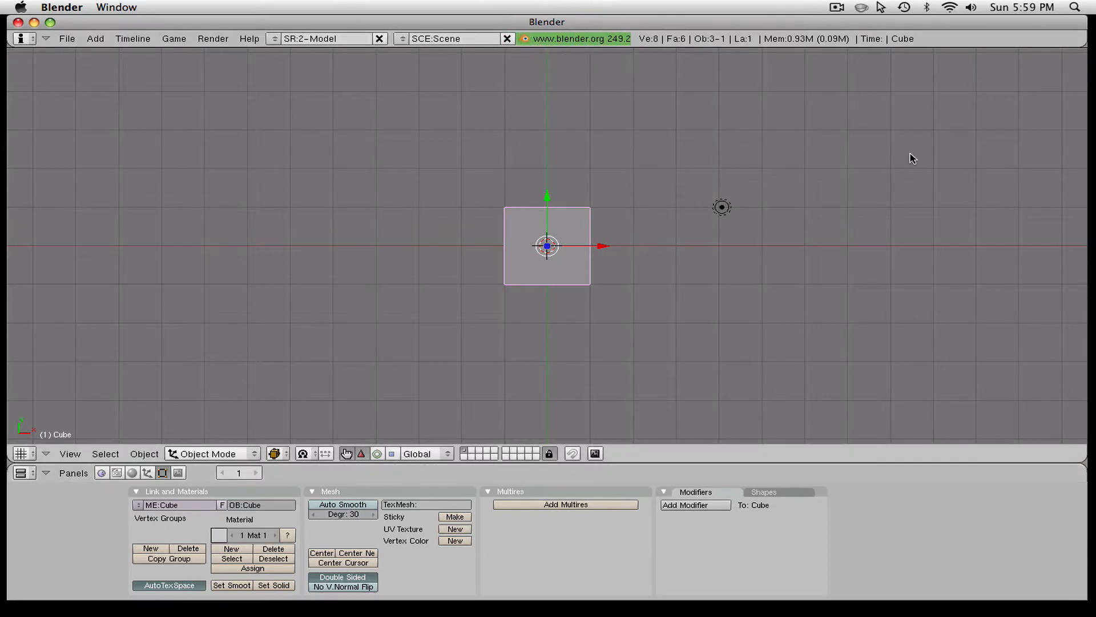
# - Open the file Universal Original.blend from the Universal_Intro_Custom folder in Downloads
pyautogui.click(65, 38)
pyautogui.click(103, 69)
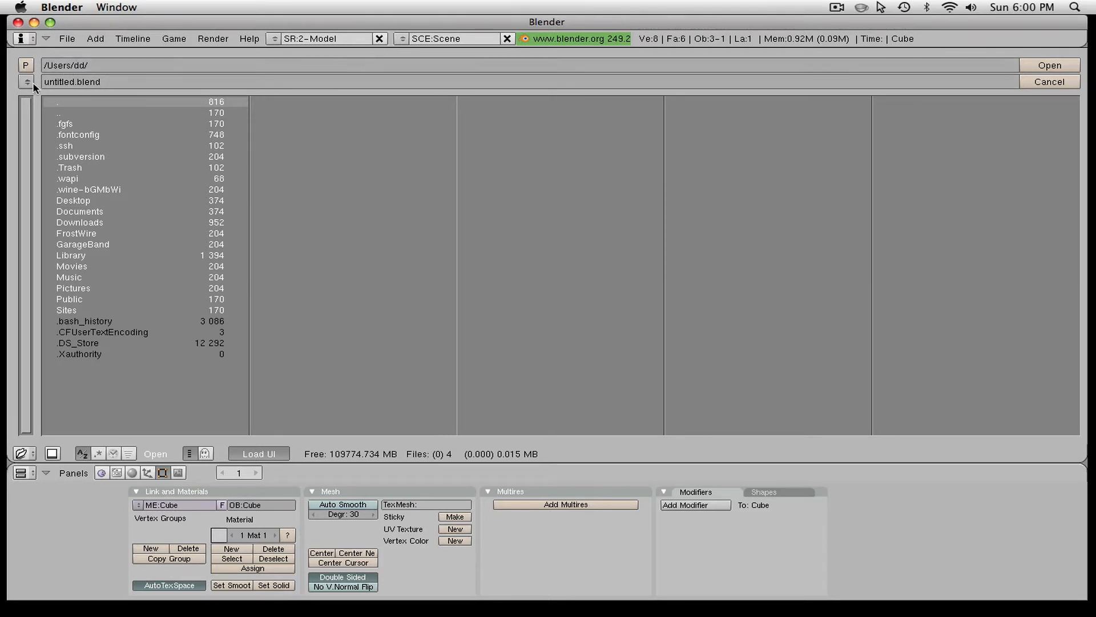
pyautogui.click(27, 66)
pyautogui.click(33, 43)
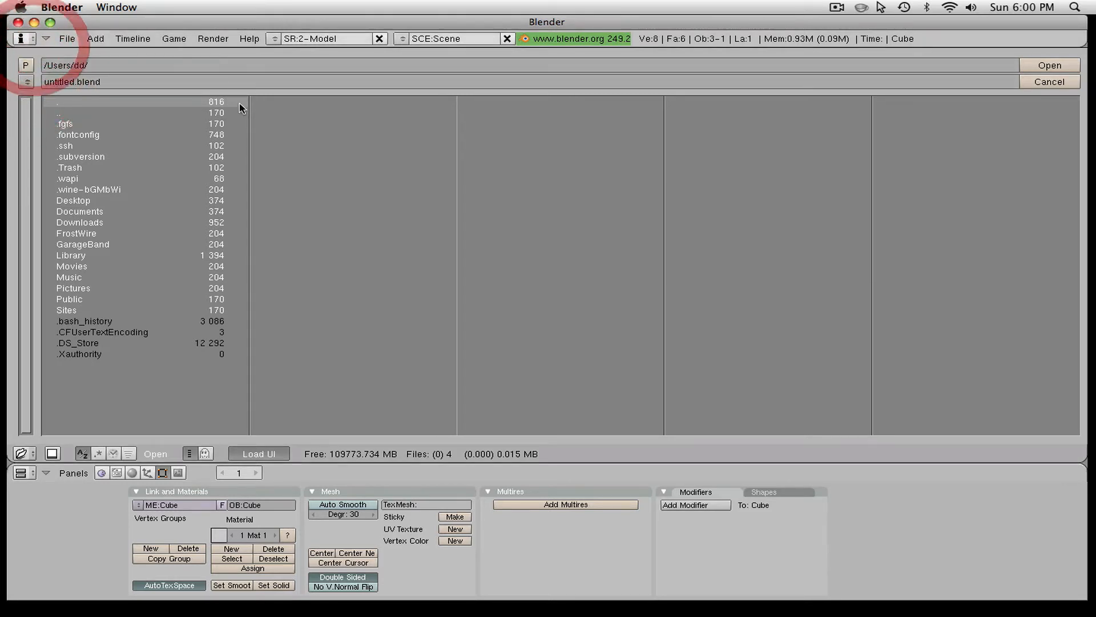
pyautogui.click(97, 224)
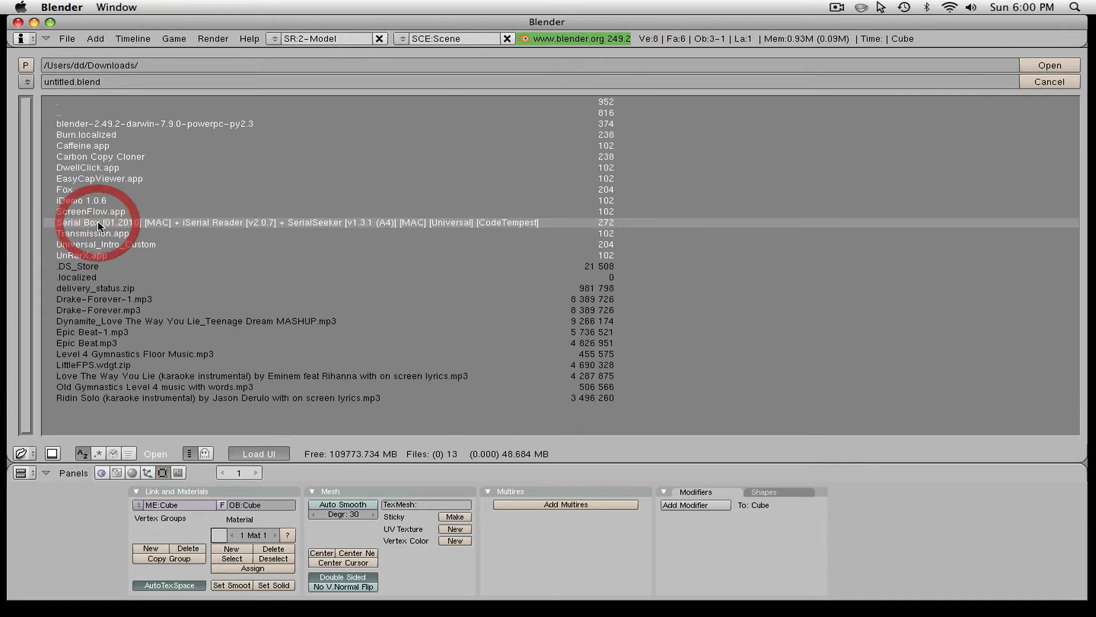
pyautogui.click(116, 246)
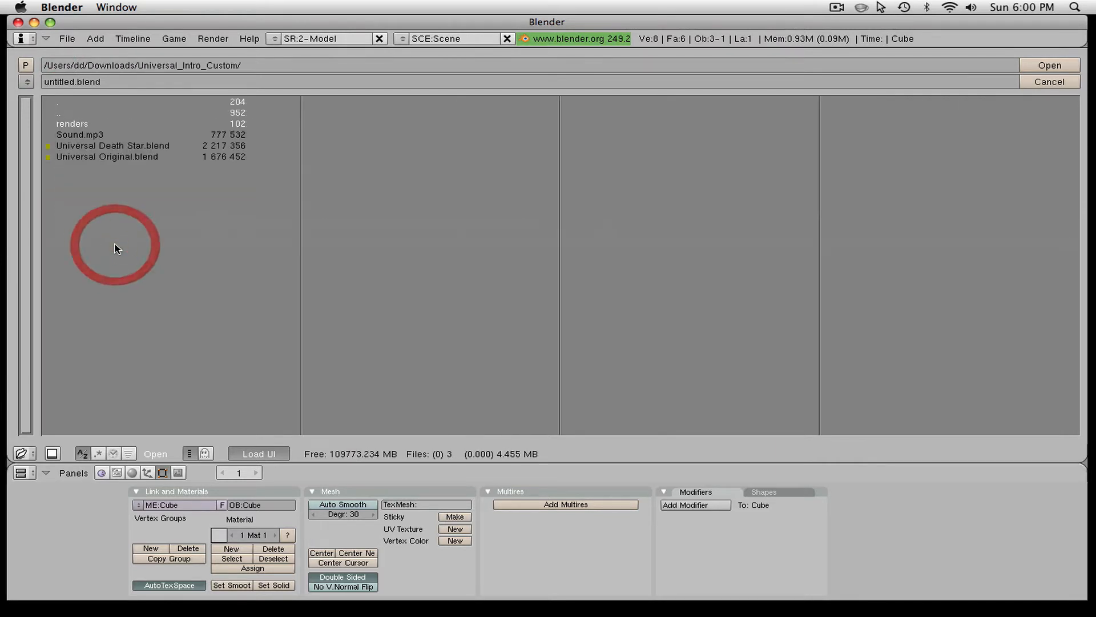
pyautogui.click(102, 161)
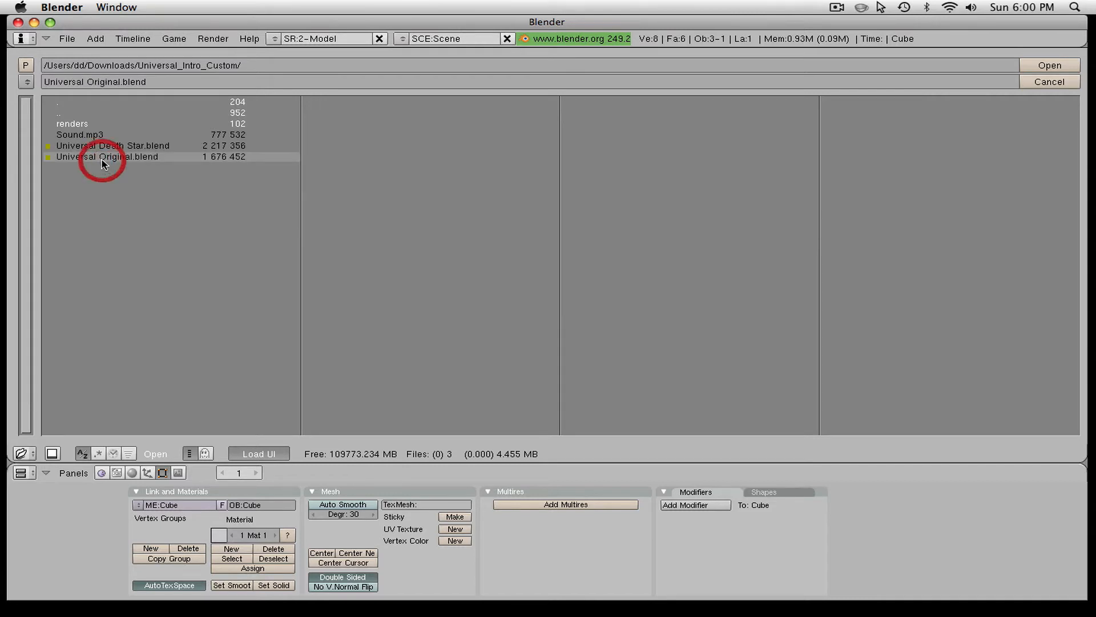
pyautogui.click(1031, 67)
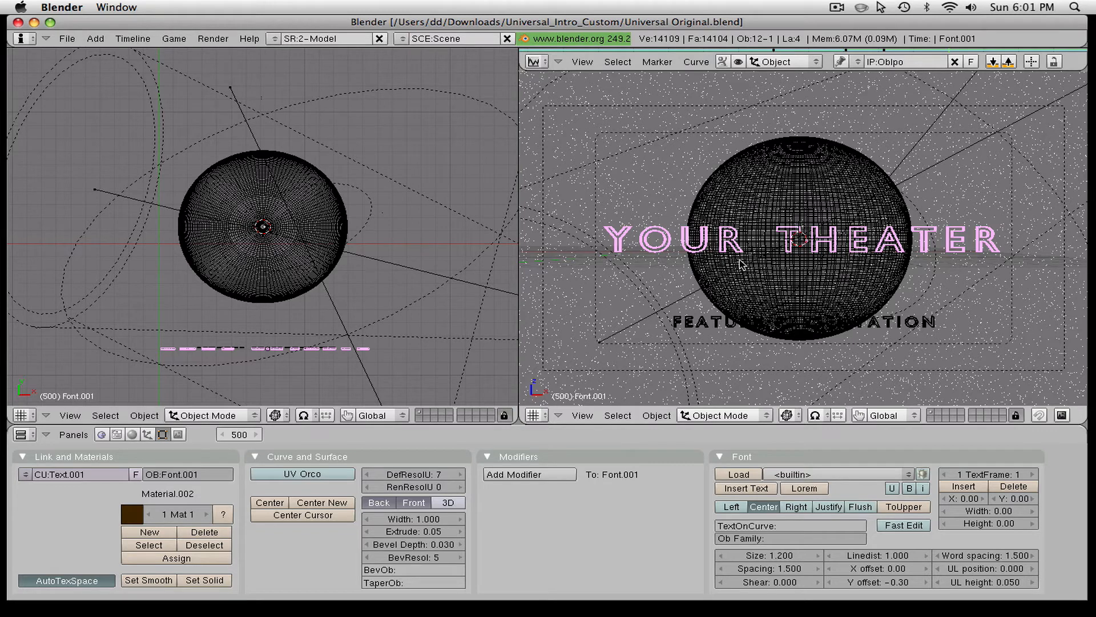
# - Clear the selection in the camera view and reselect the YOUR THEATER title text
pyautogui.click(631, 276)
pyautogui.press('a')
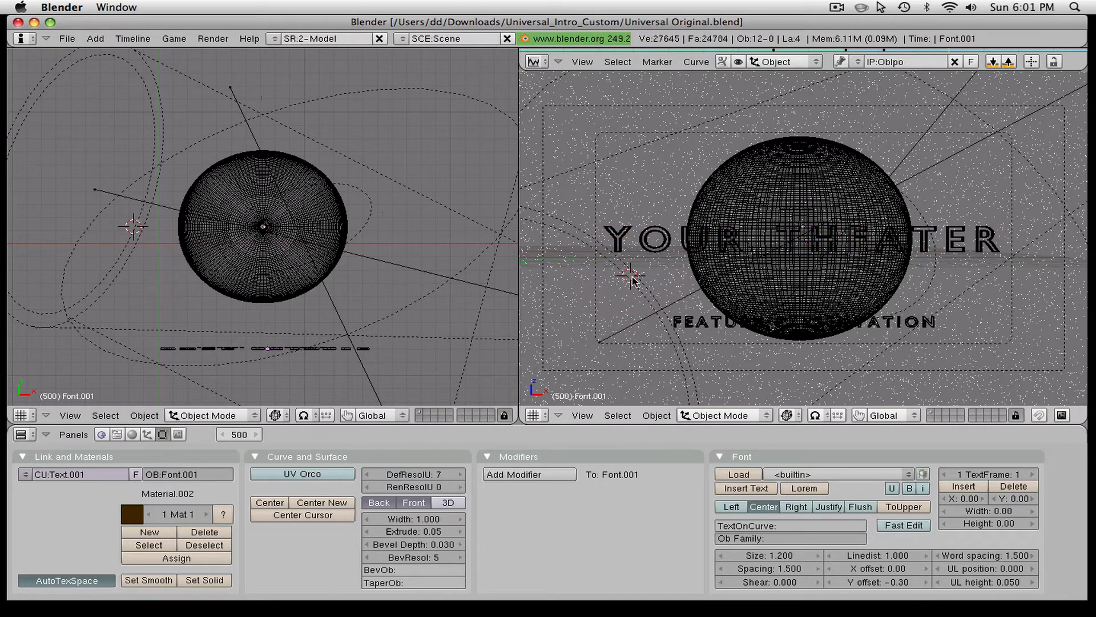
pyautogui.rightClick(981, 242)
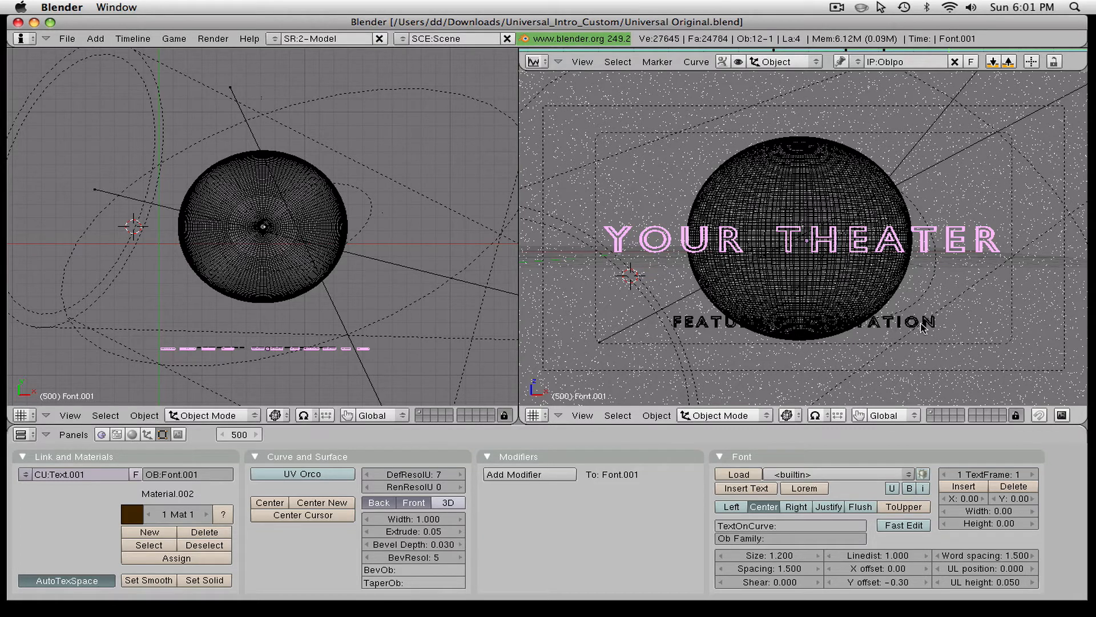
# - Select the FEATURE PRESENTATION text below the title and clear the selection again
pyautogui.rightClick(918, 321)
pyautogui.click(945, 326)
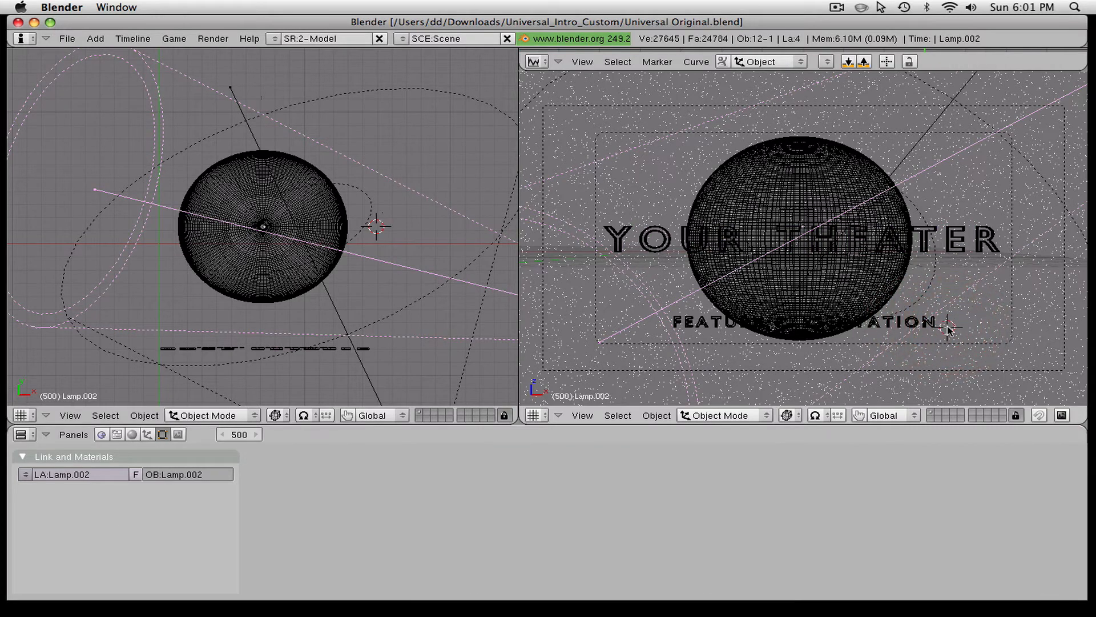
pyautogui.press('a')
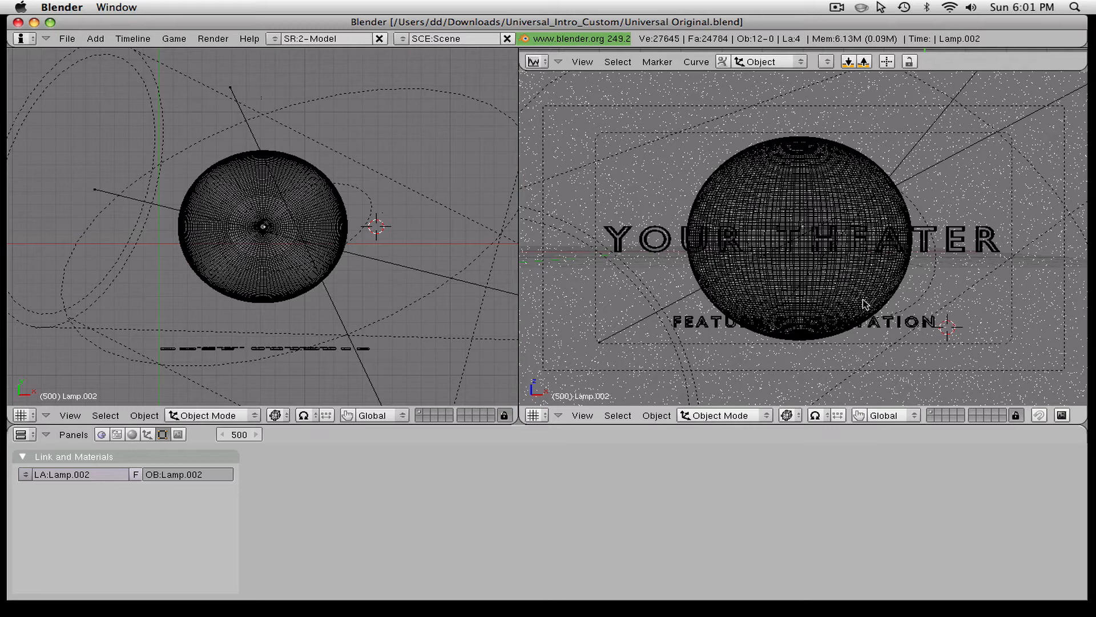
pyautogui.rightClick(927, 321)
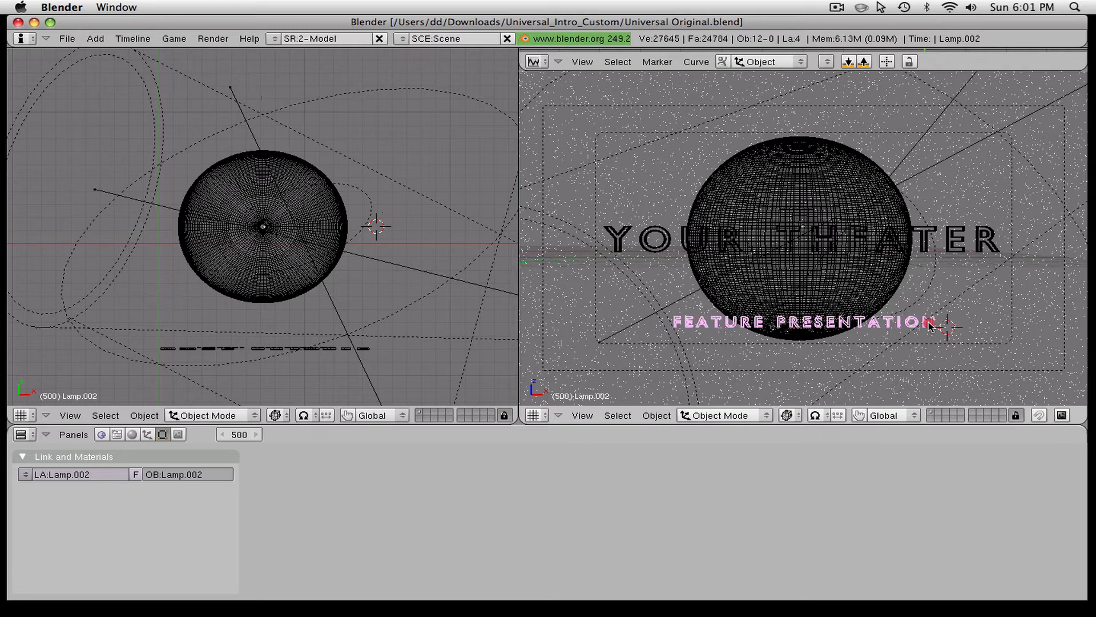
pyautogui.rightClick(927, 322)
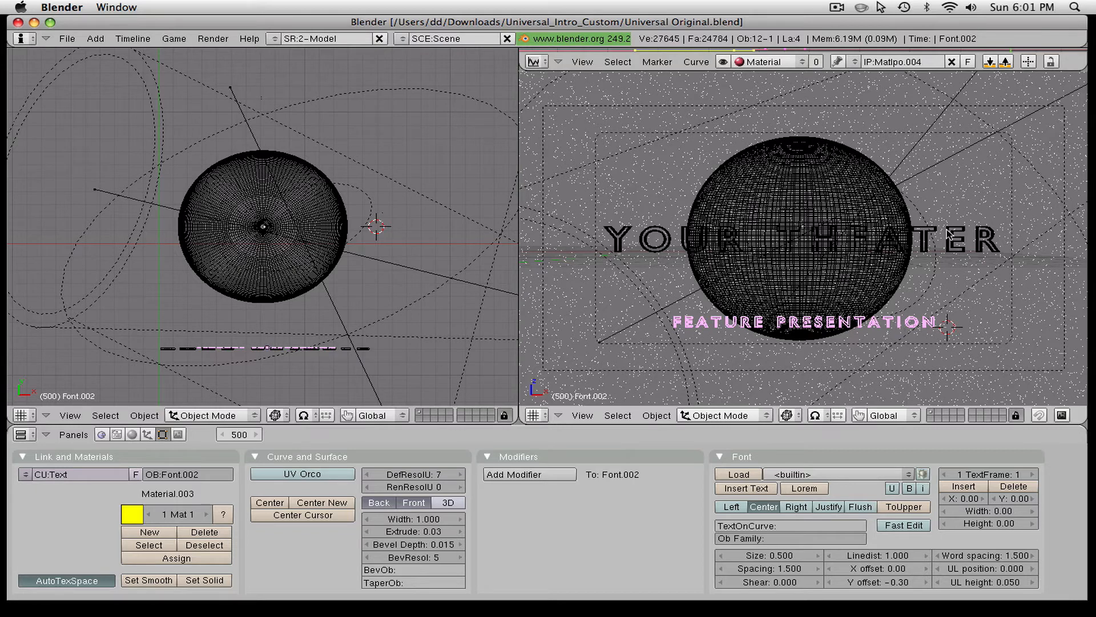
pyautogui.press('a')
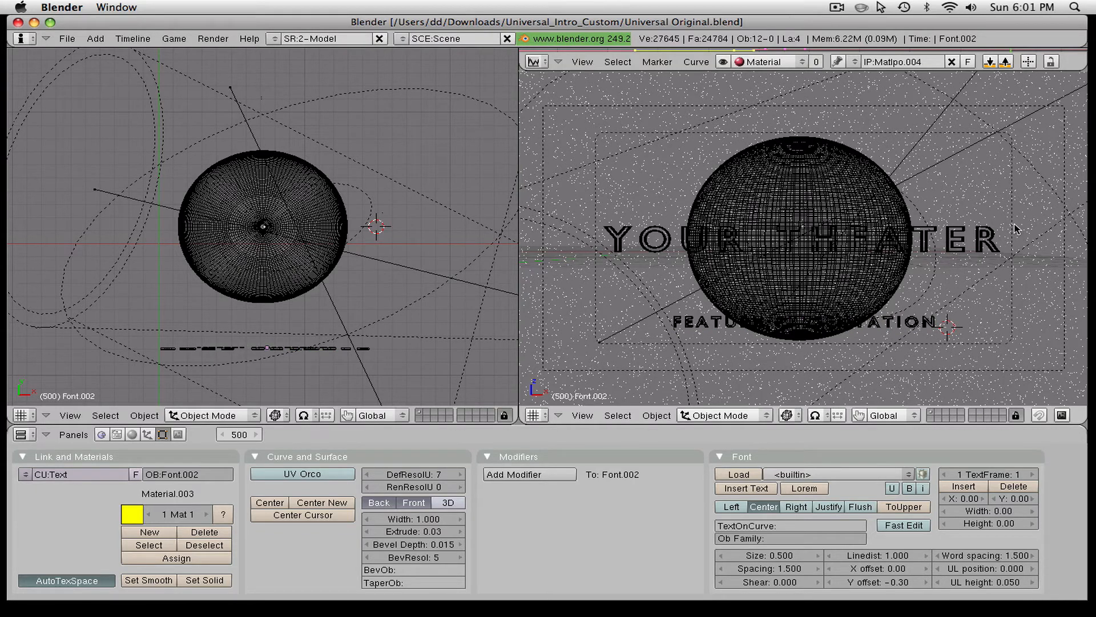
# - Replace the wording of the YOUR THEATER title with Wamgaming, return to Object Mode and deselect it
pyautogui.rightClick(984, 244)
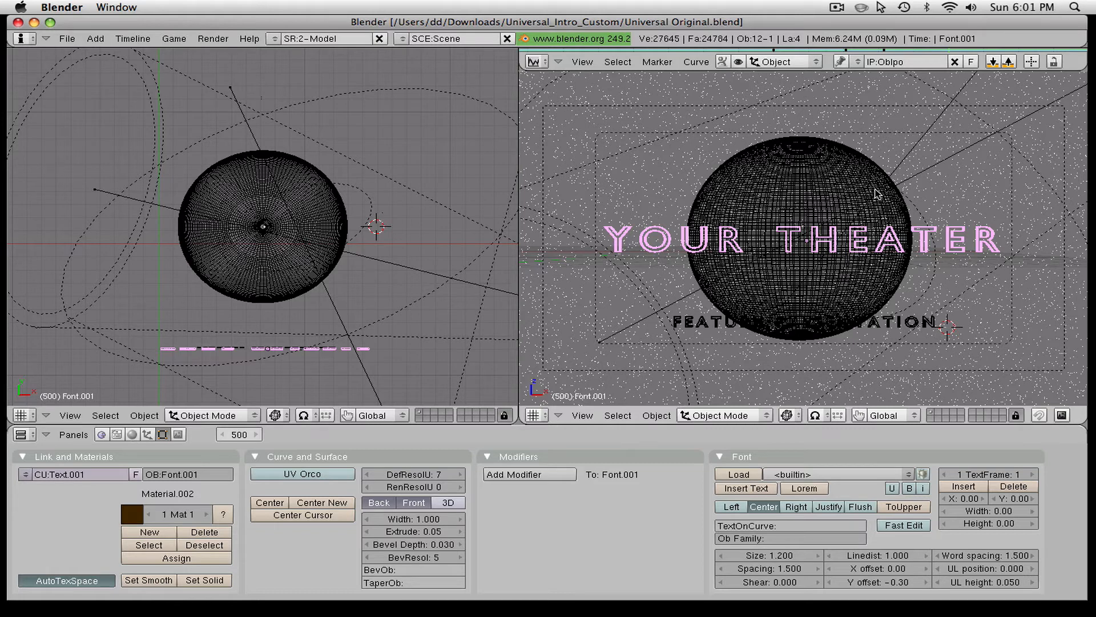
pyautogui.press('Tab')
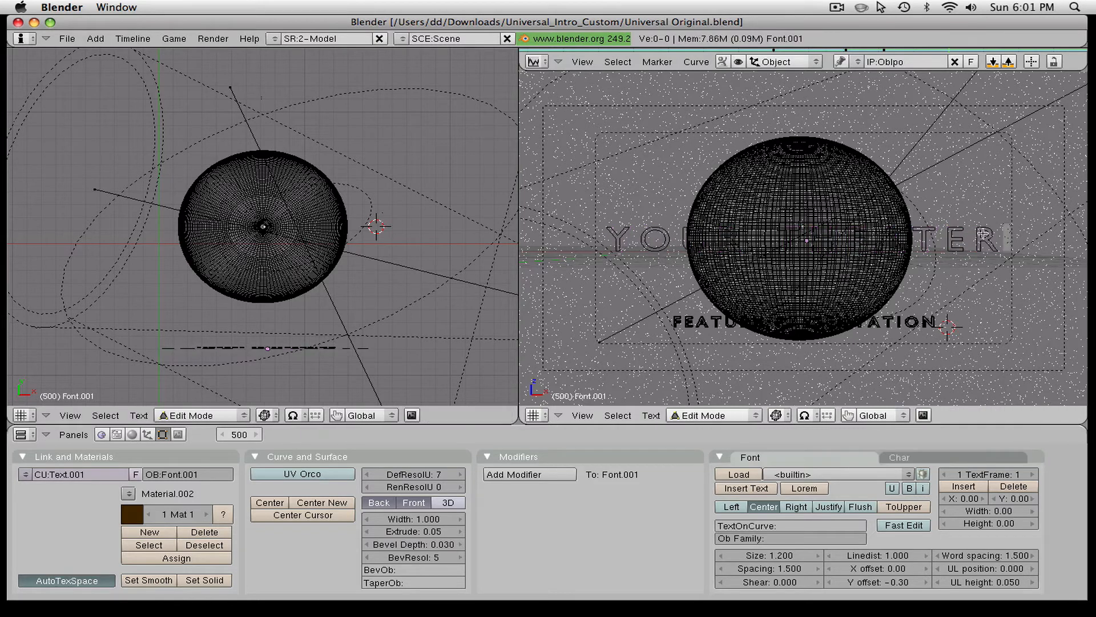
pyautogui.press('BackSpace')
pyautogui.press('BackSpace')
pyautogui.press('BackSpace')
pyautogui.press('BackSpace')
pyautogui.press('BackSpace')
pyautogui.press('BackSpace')
pyautogui.press('BackSpace')
pyautogui.press('BackSpace')
pyautogui.press('BackSpace')
pyautogui.press('BackSpace')
pyautogui.press('BackSpace')
pyautogui.press('BackSpace')
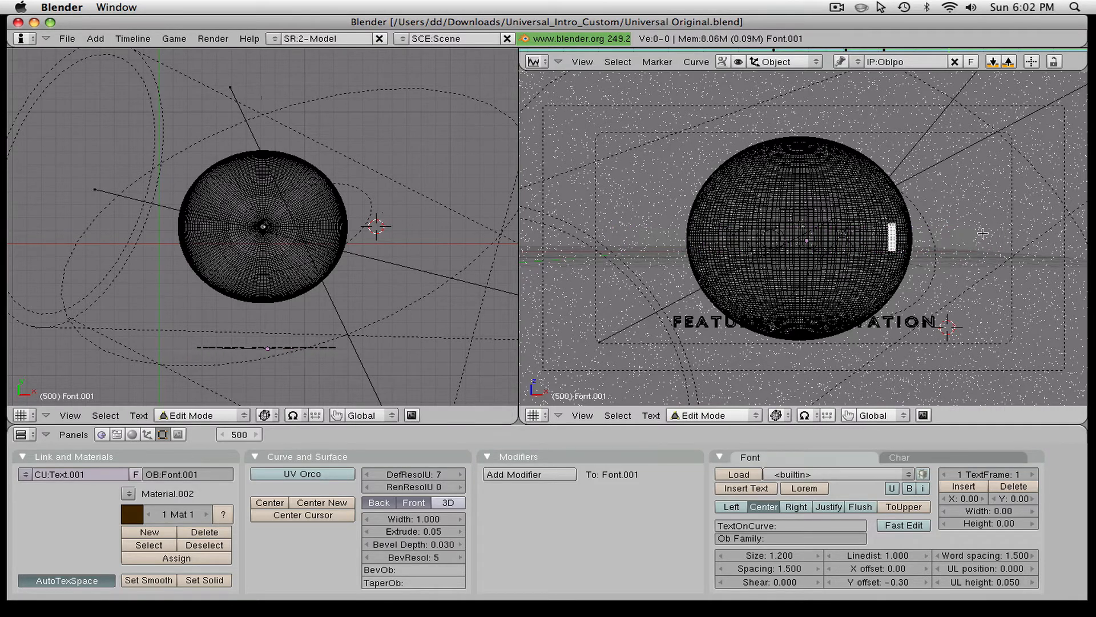
pyautogui.press('BackSpace')
pyautogui.press('BackSpace')
pyautogui.write('YOUTU')
pyautogui.press('BackSpace')
pyautogui.press('BackSpace')
pyautogui.press('BackSpace')
pyautogui.press('BackSpace')
pyautogui.press('BackSpace')
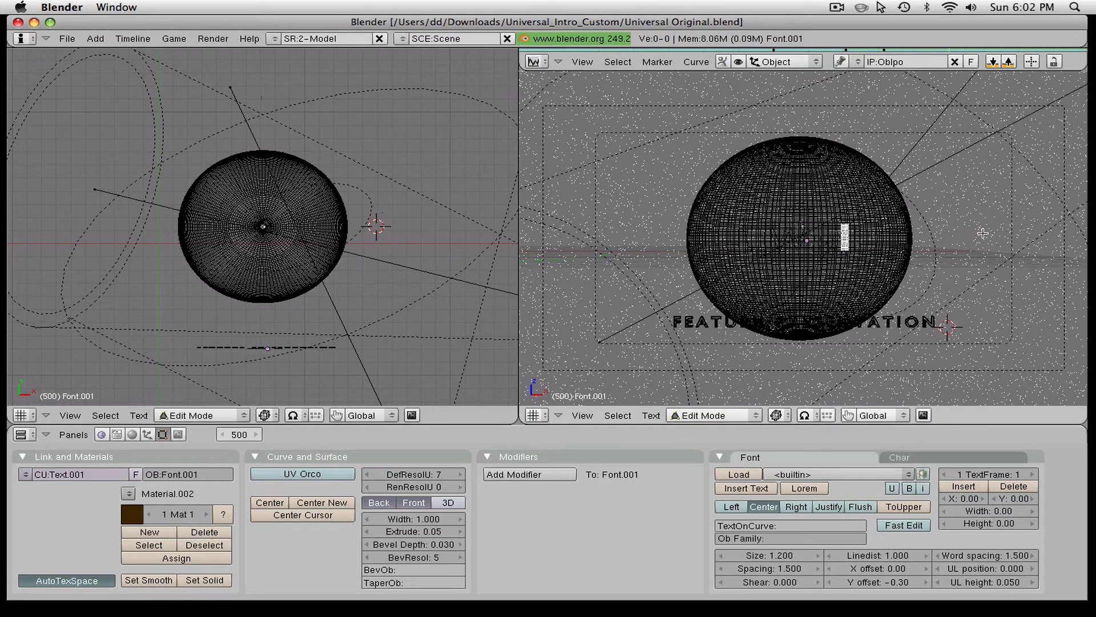
pyautogui.write('YO')
pyautogui.press('BackSpace')
pyautogui.press('BackSpace')
pyautogui.write('YOUR TEXTing')
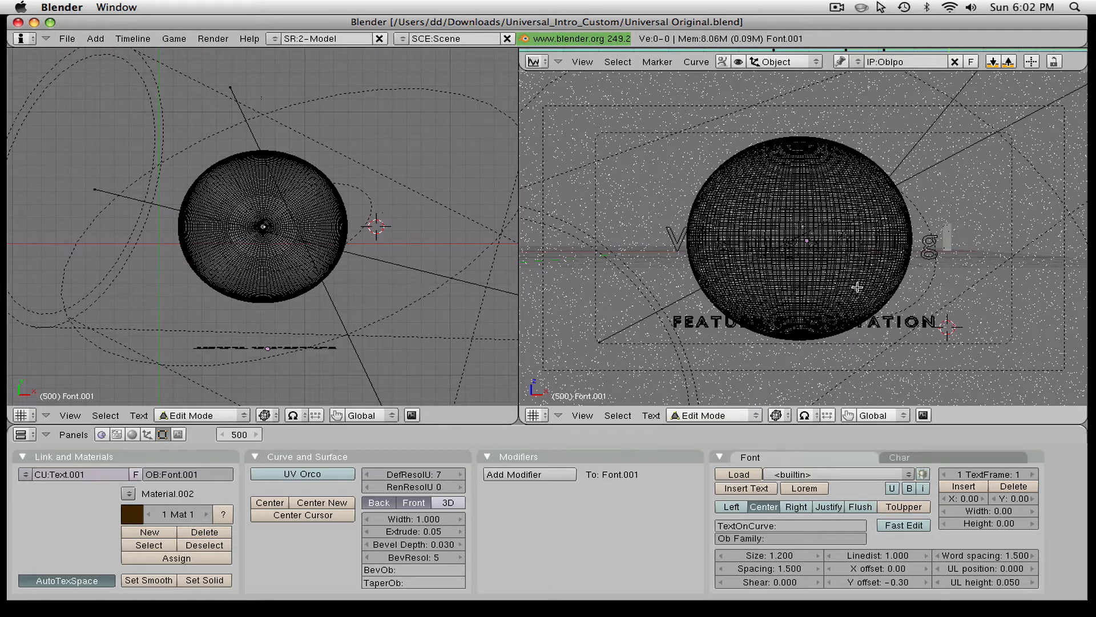
pyautogui.press('Tab')
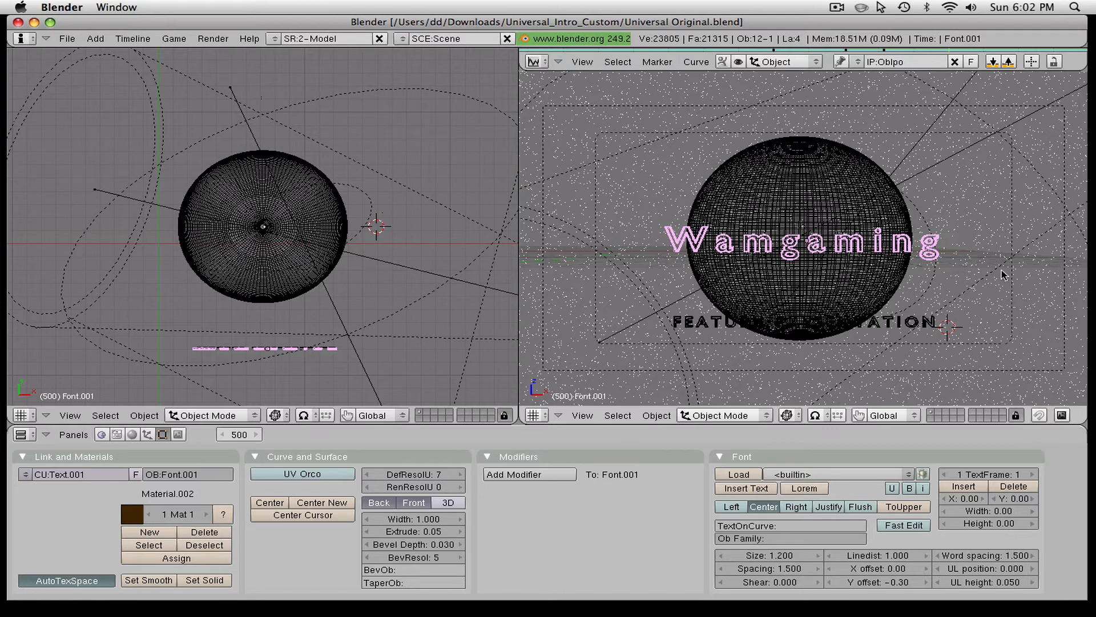
pyautogui.press('a')
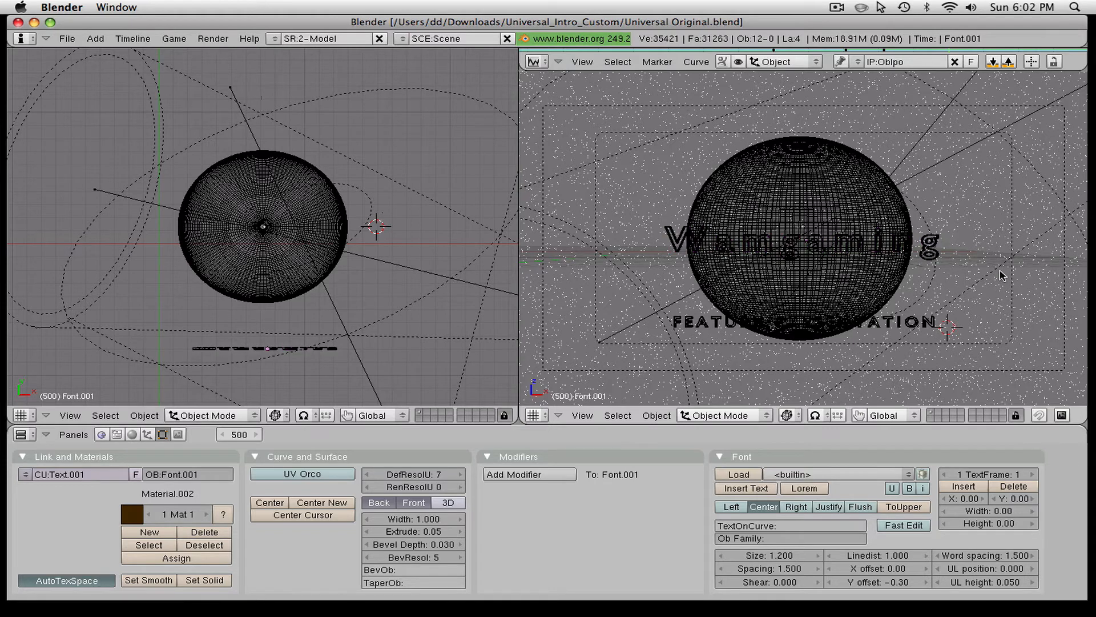
# - Replace the wording of the FEATURE PRESENTATION subtitle with The Future of Gaming and return to Object Mode
pyautogui.rightClick(928, 323)
pyautogui.rightClick(929, 329)
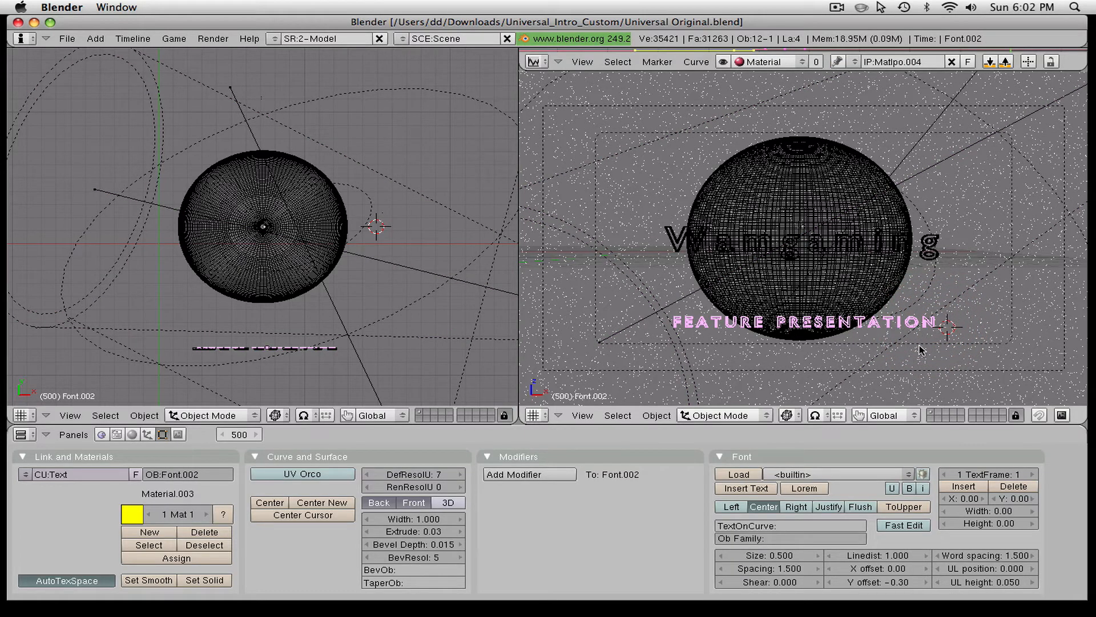
pyautogui.press('Tab')
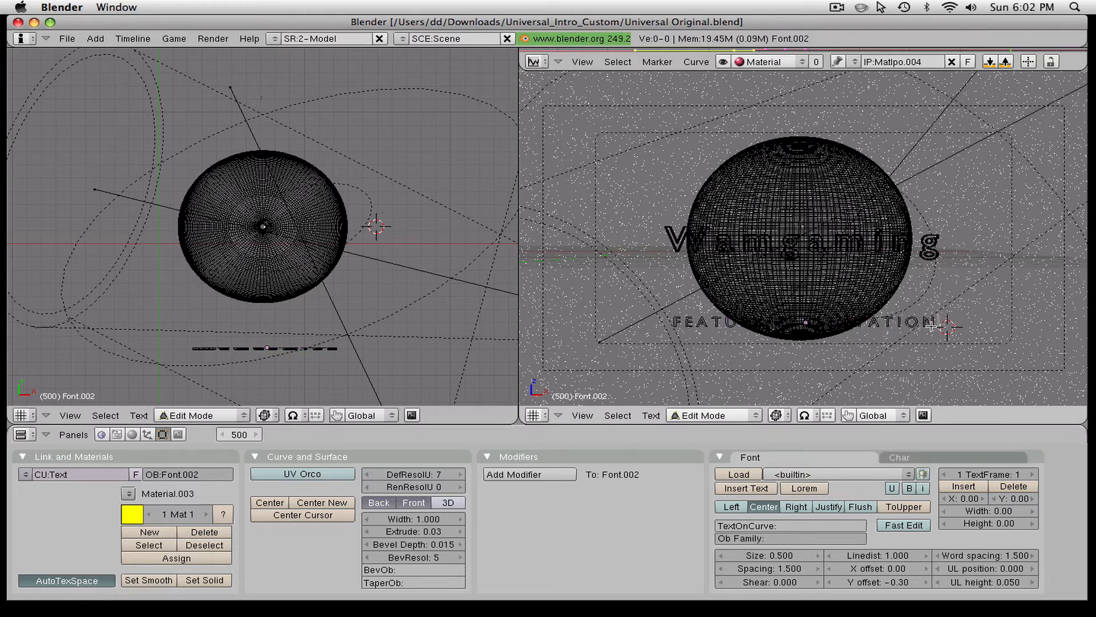
pyautogui.press('BackSpace')
pyautogui.press('BackSpace')
pyautogui.press('BackSpace')
pyautogui.press('BackSpace')
pyautogui.press('BackSpace')
pyautogui.press('BackSpace')
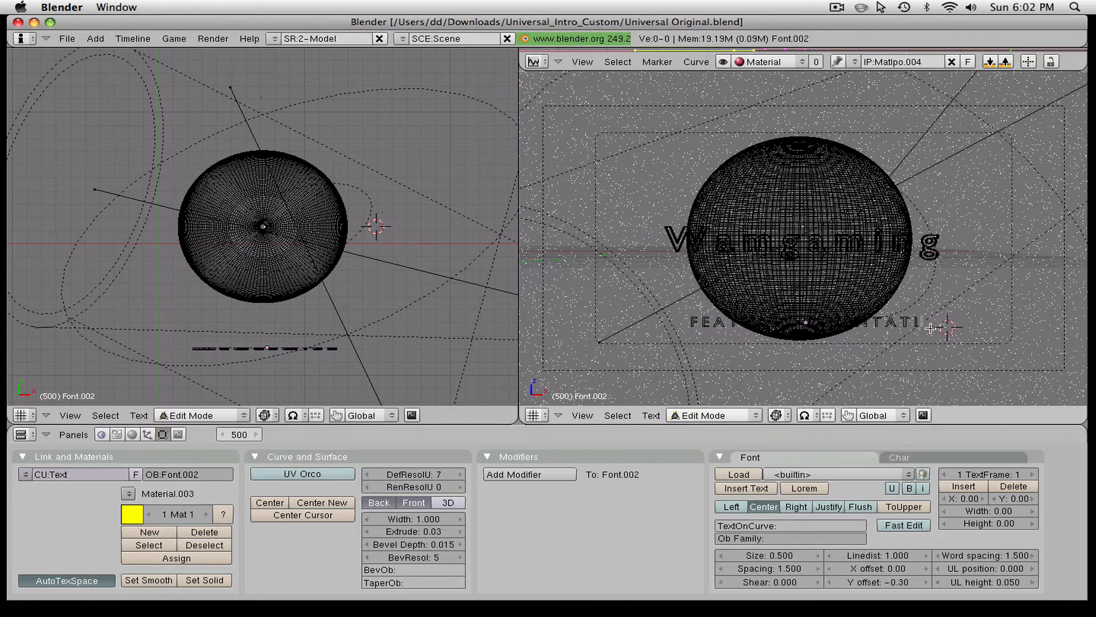
pyautogui.press('BackSpace')
pyautogui.press('BackSpace')
pyautogui.press('BackSpace')
pyautogui.press('BackSpace')
pyautogui.press('BackSpace')
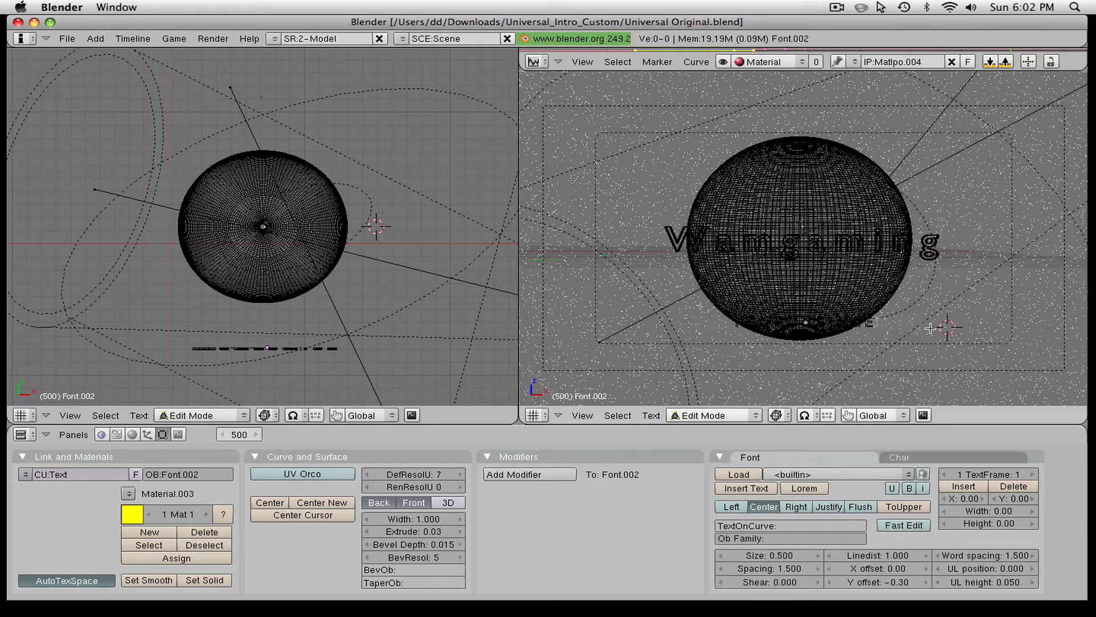
pyautogui.press('BackSpace')
pyautogui.press('BackSpace')
pyautogui.press('BackSpace')
pyautogui.press('BackSpace')
pyautogui.press('BackSpace')
pyautogui.press('BackSpace')
pyautogui.press('BackSpace')
pyautogui.press('BackSpace')
pyautogui.write('be cof Gaming')
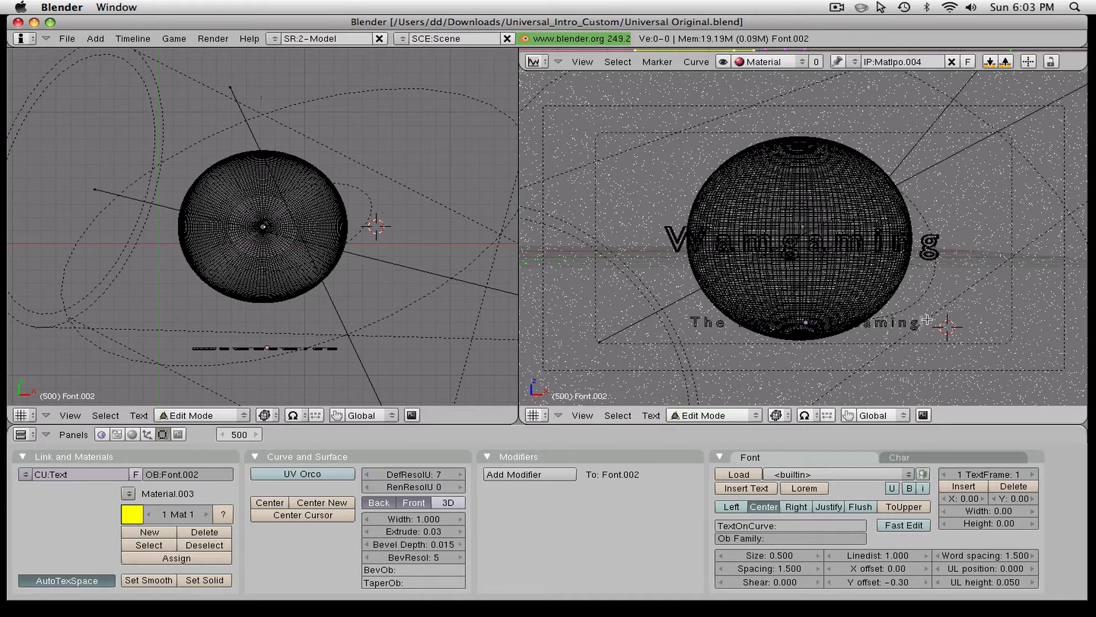
pyautogui.press('Tab')
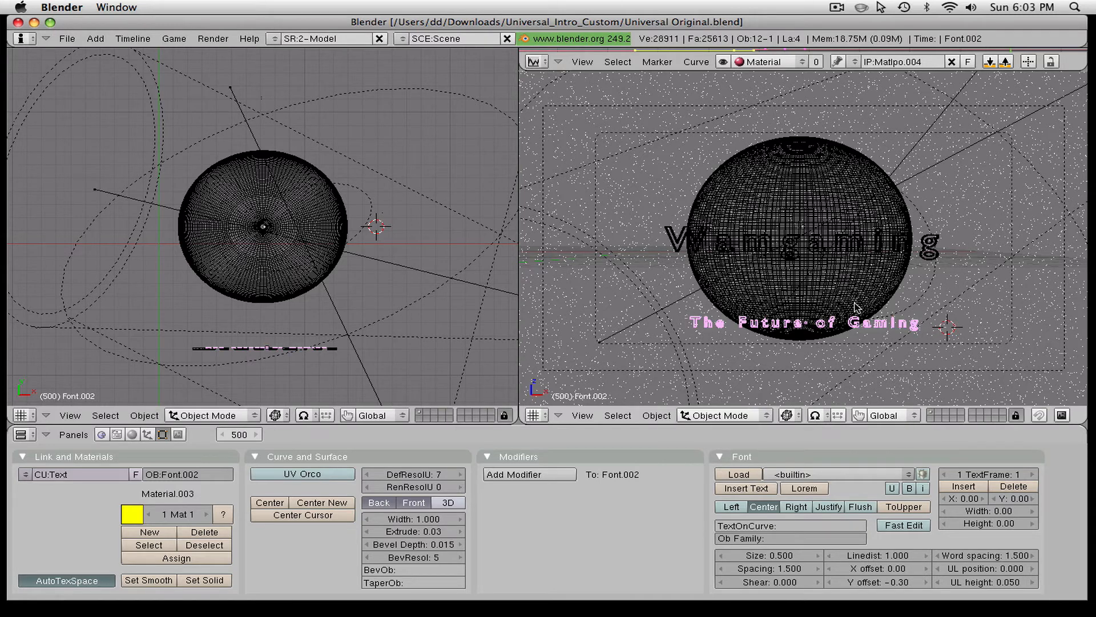
# - Reopen the subtitle for editing, remove the stray letter a, return to Object Mode and deselect the text
pyautogui.click(968, 300)
pyautogui.press('Tab')
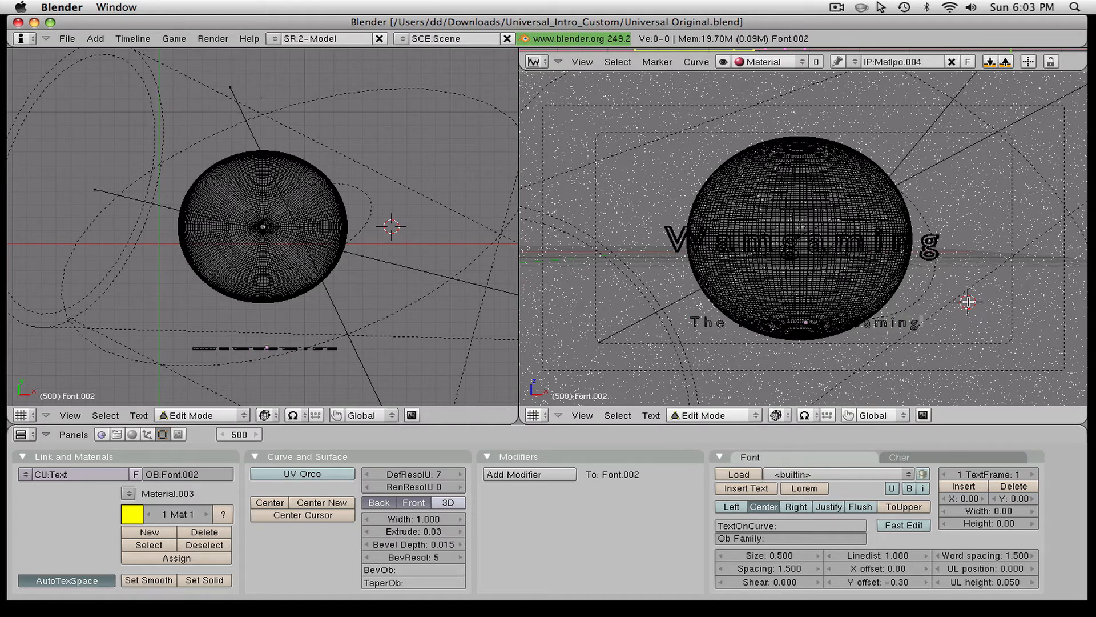
pyautogui.write('a')
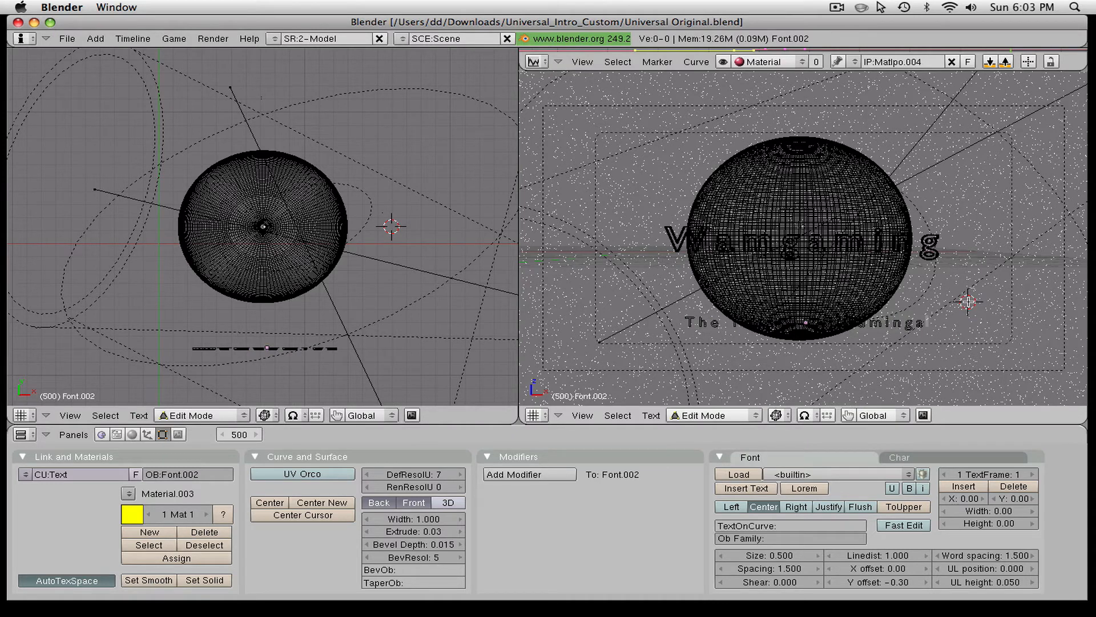
pyautogui.press('BackSpace')
pyautogui.press('Tab')
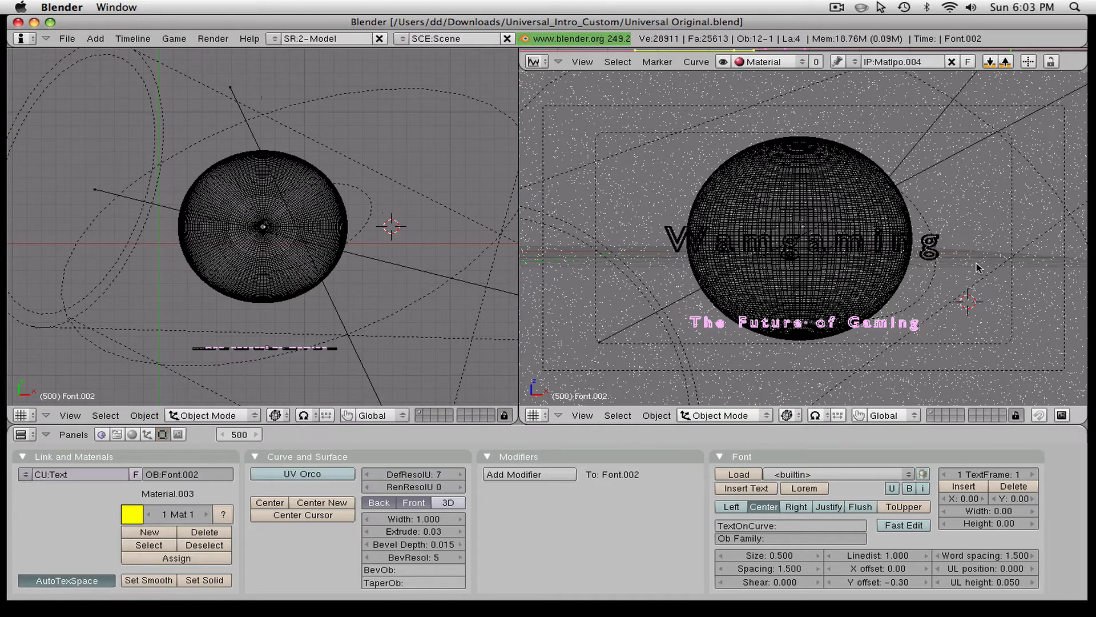
pyautogui.press('a')
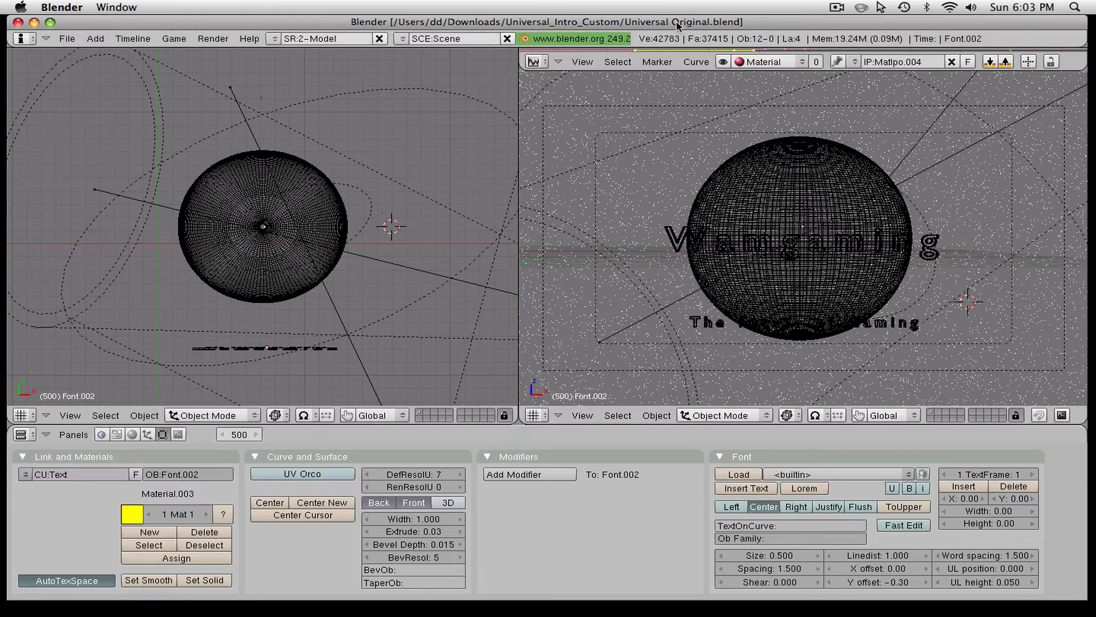
# - Open the render settings and set the output size to 1280 wide by 720 high
pyautogui.moveTo(677, 21)
pyautogui.mouseDown()
pyautogui.moveTo(659, 20)
pyautogui.moveTo(676, 21)
pyautogui.mouseUp()
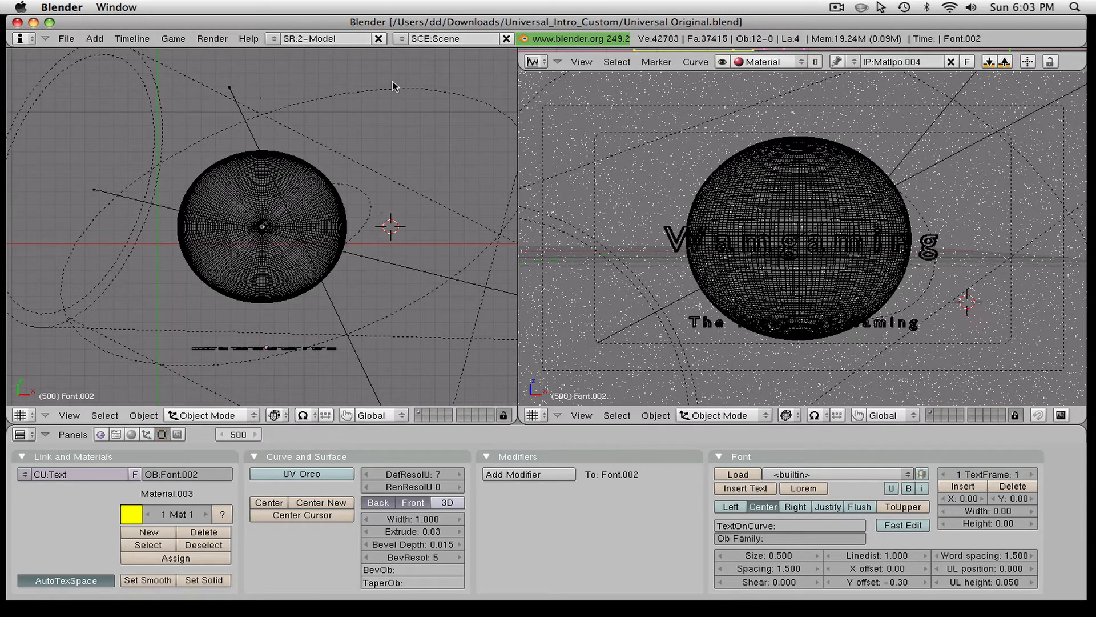
pyautogui.click(217, 44)
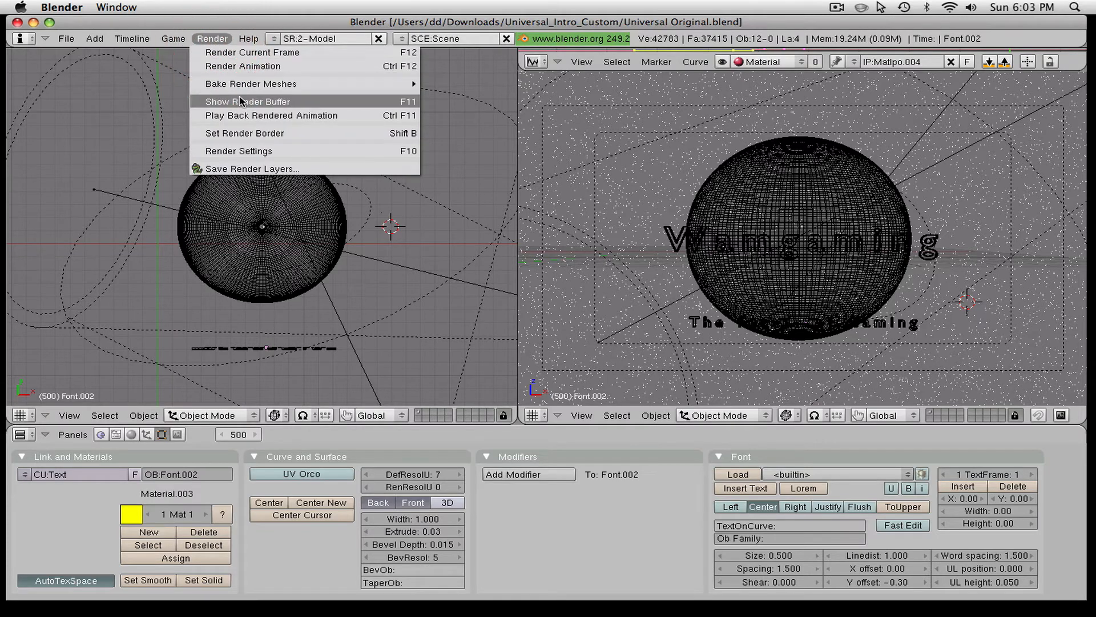
pyautogui.click(233, 151)
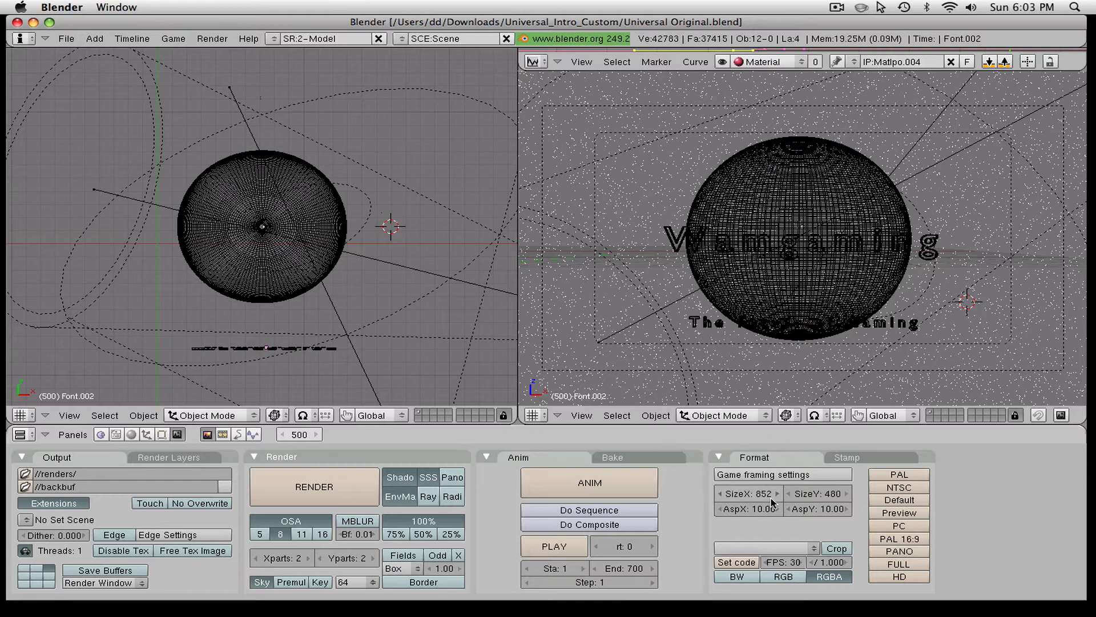
pyautogui.moveTo(777, 499); pyautogui.dragTo(848, 496)
pyautogui.click(729, 496)
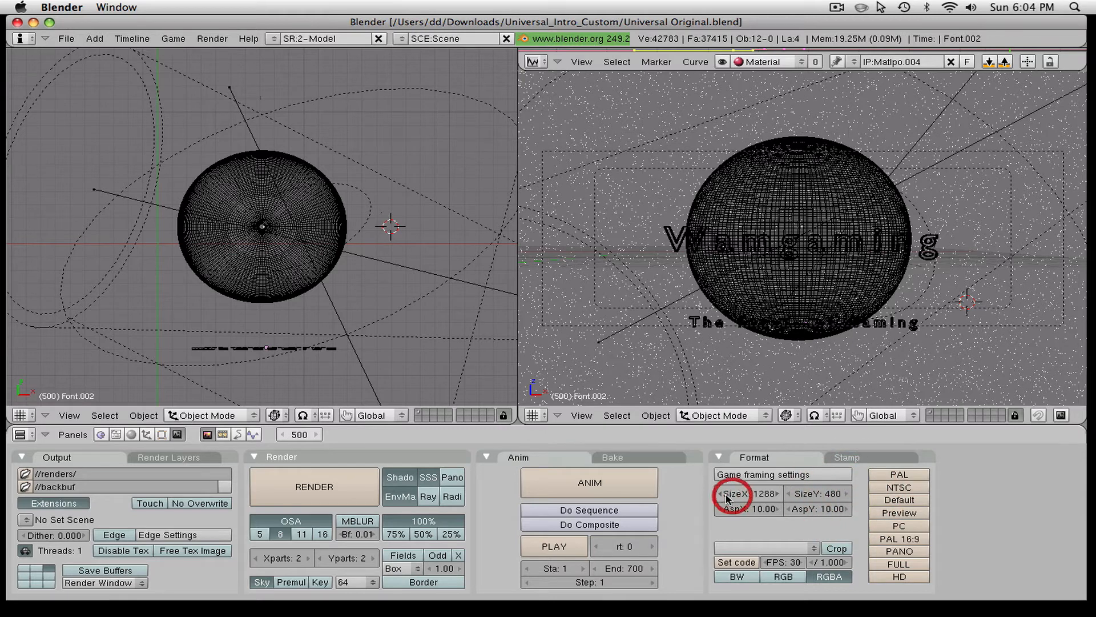
pyautogui.click(722, 494)
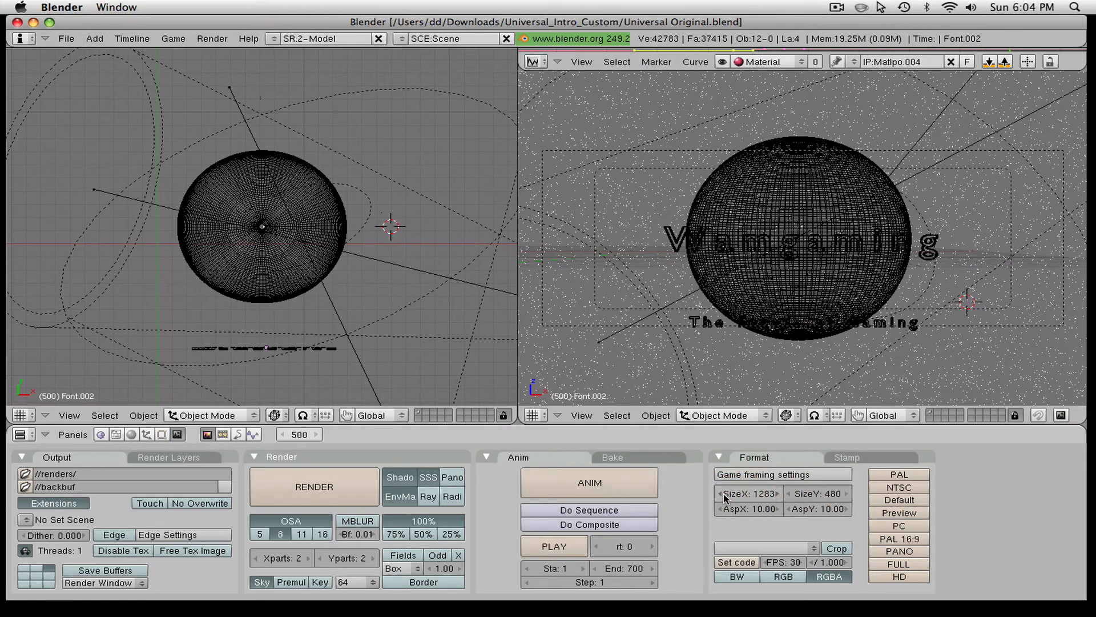
pyautogui.click(722, 494)
pyautogui.click(722, 494)
pyautogui.click(721, 494)
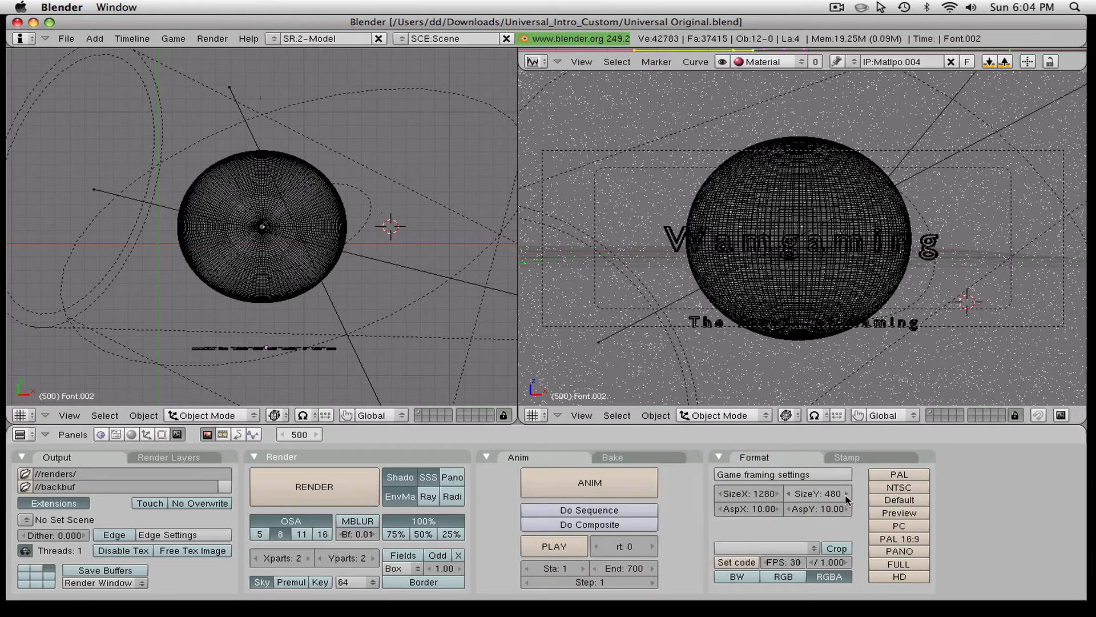
pyautogui.moveTo(847, 499); pyautogui.dragTo(907, 499)
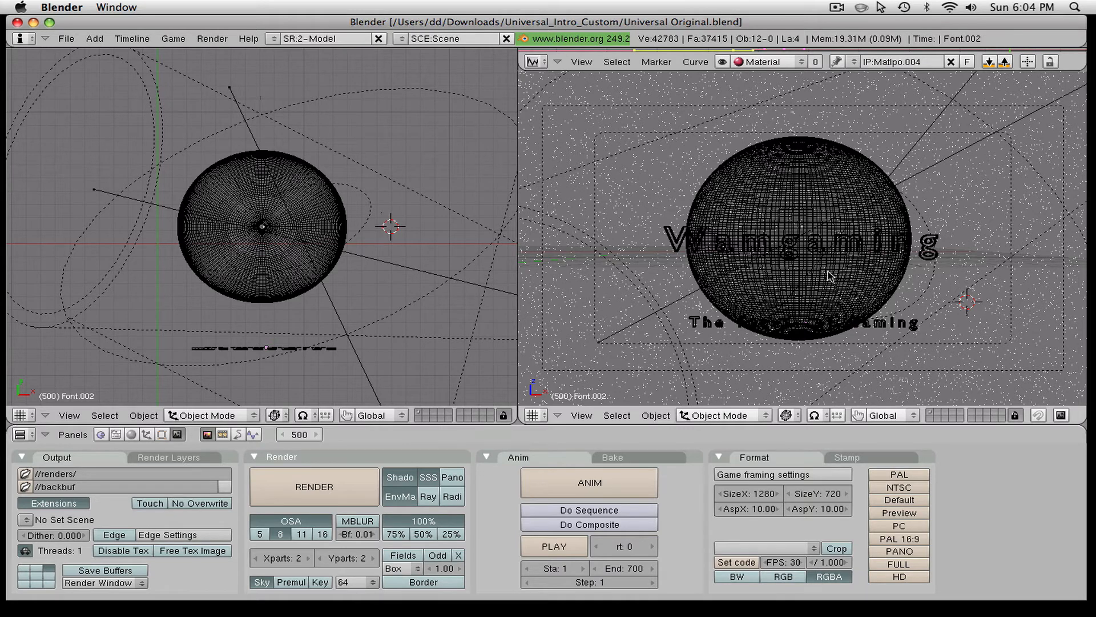
# - Set the render output folder to the Desktop
pyautogui.click(24, 474)
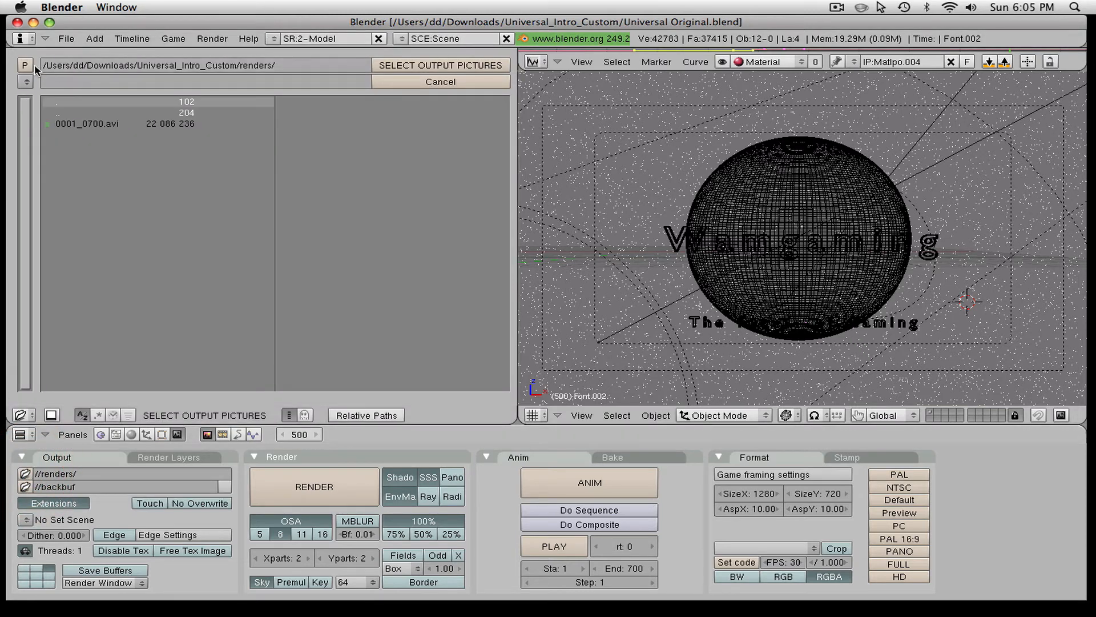
pyautogui.click(25, 82)
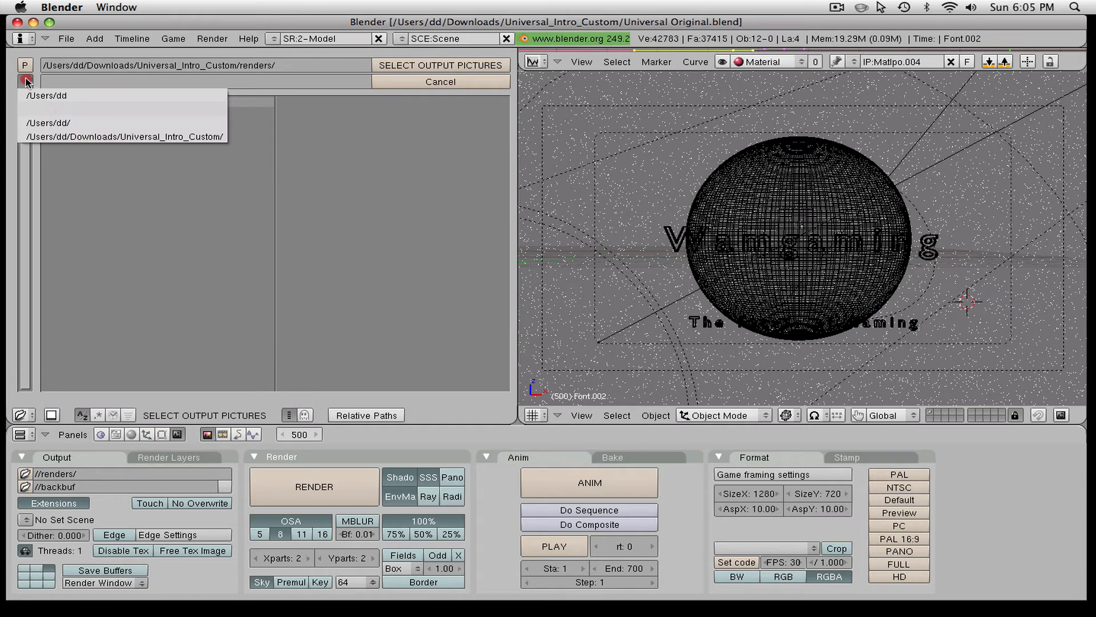
pyautogui.click(54, 108)
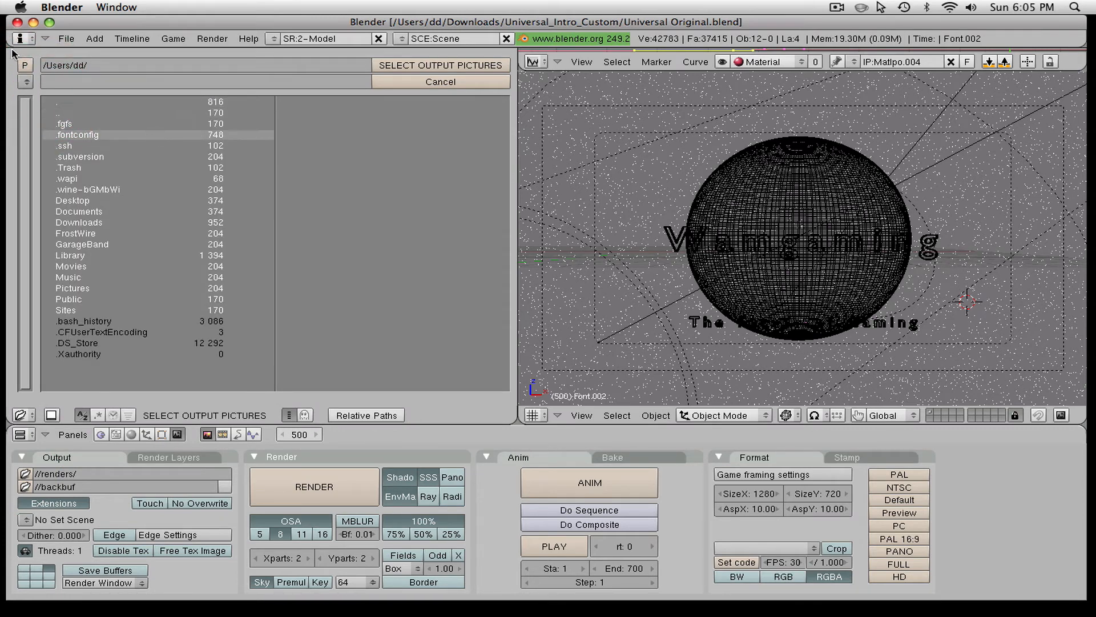
pyautogui.click(26, 82)
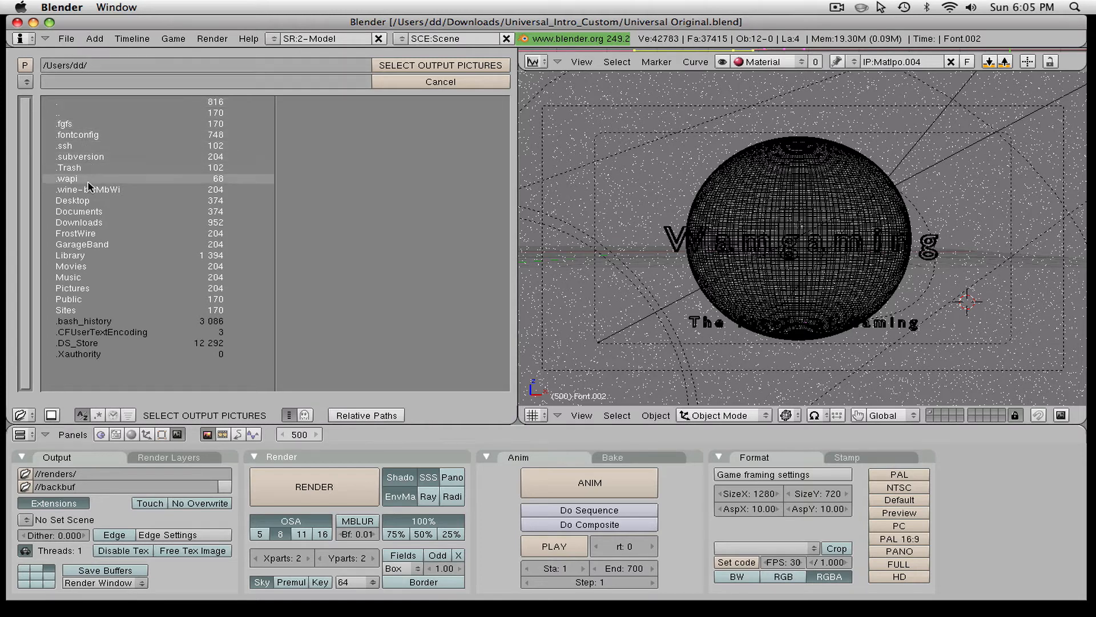
pyautogui.click(91, 200)
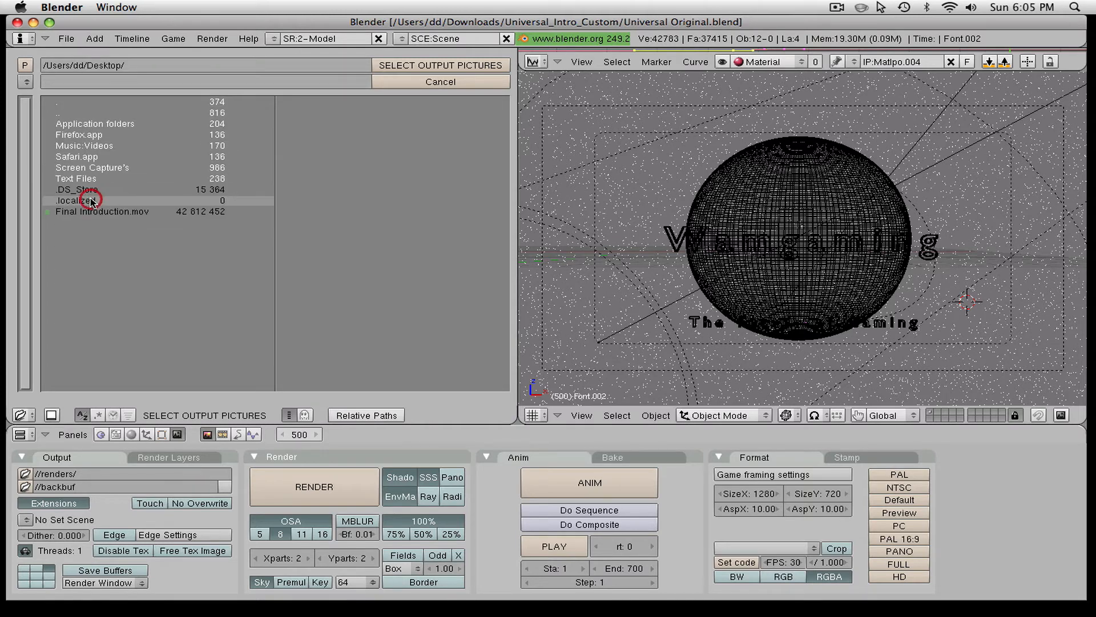
pyautogui.click(457, 66)
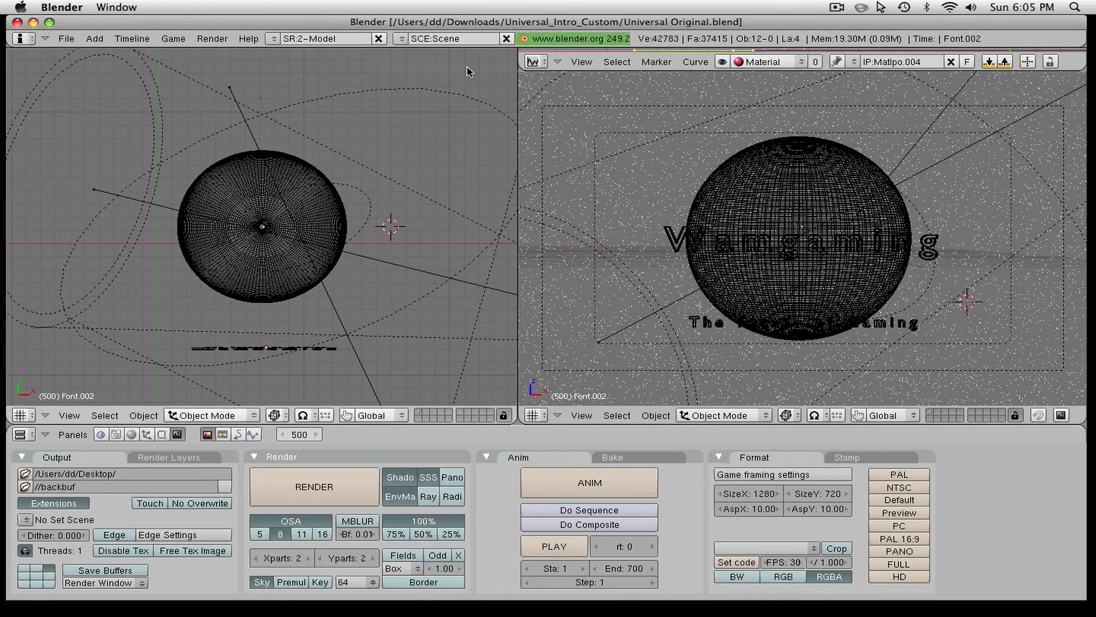
# - Set the backbuf picture path to the Desktop folder, keeping the file name backbuf
pyautogui.click(25, 487)
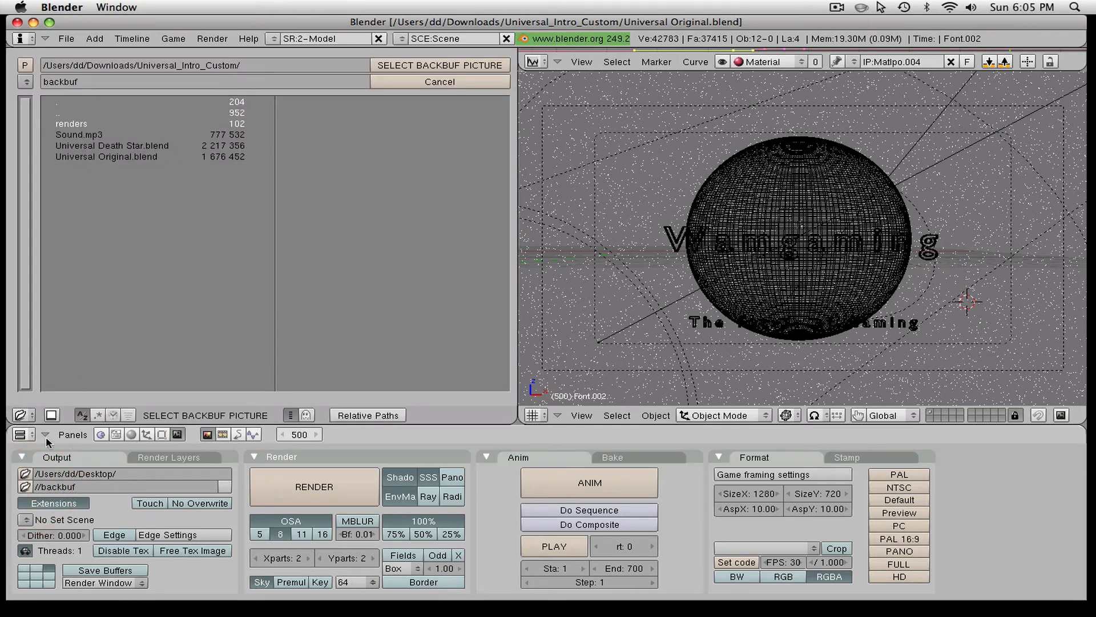
pyautogui.click(25, 82)
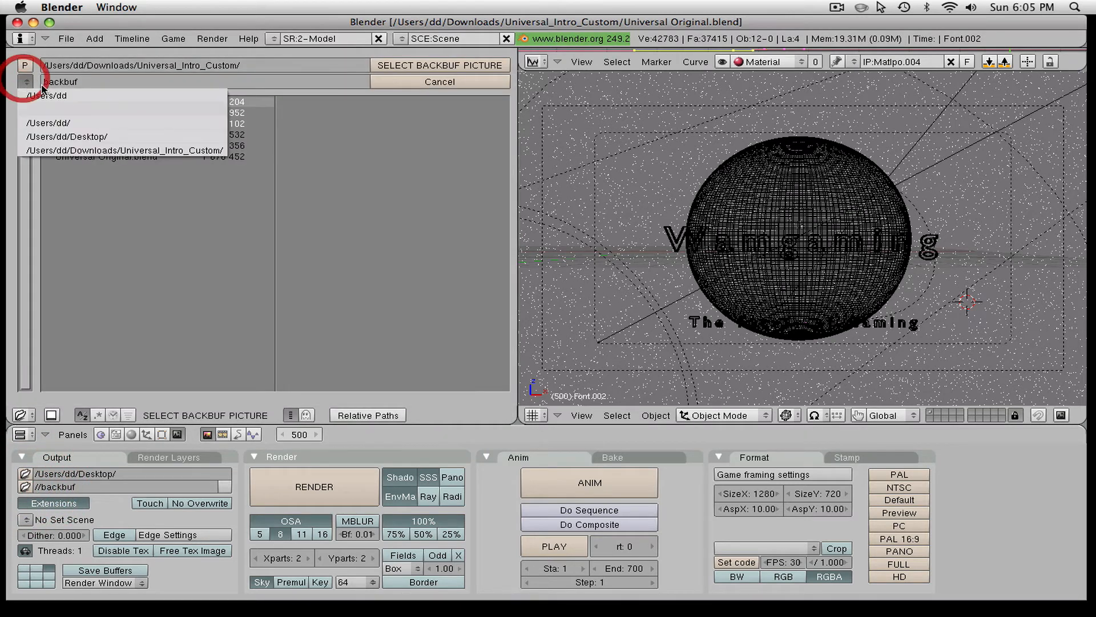
pyautogui.click(26, 86)
pyautogui.click(25, 83)
pyautogui.click(30, 108)
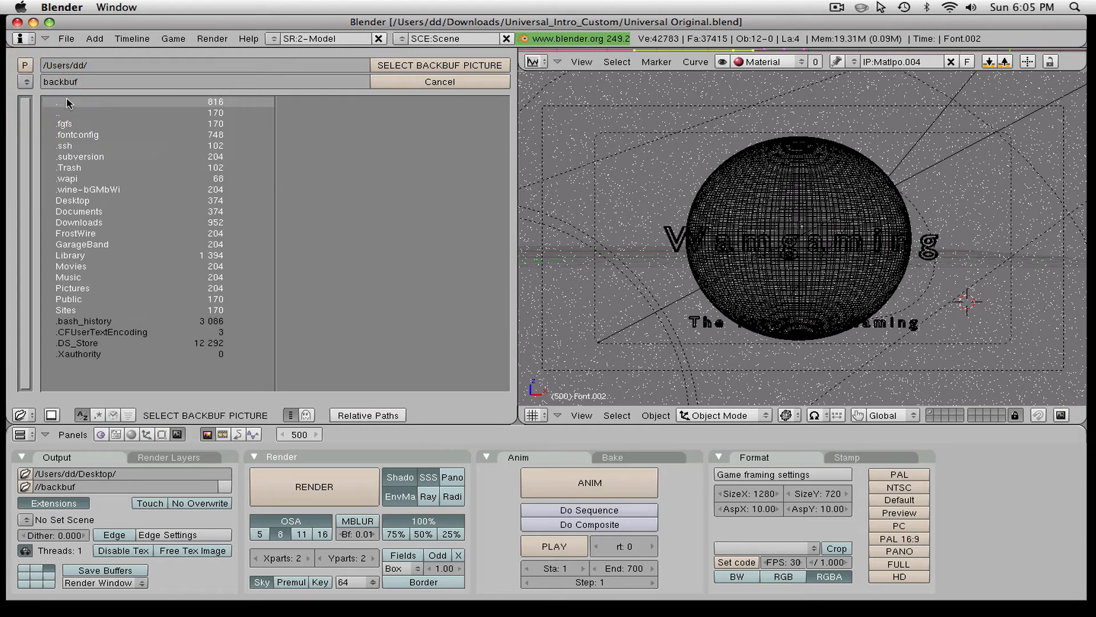
pyautogui.click(71, 203)
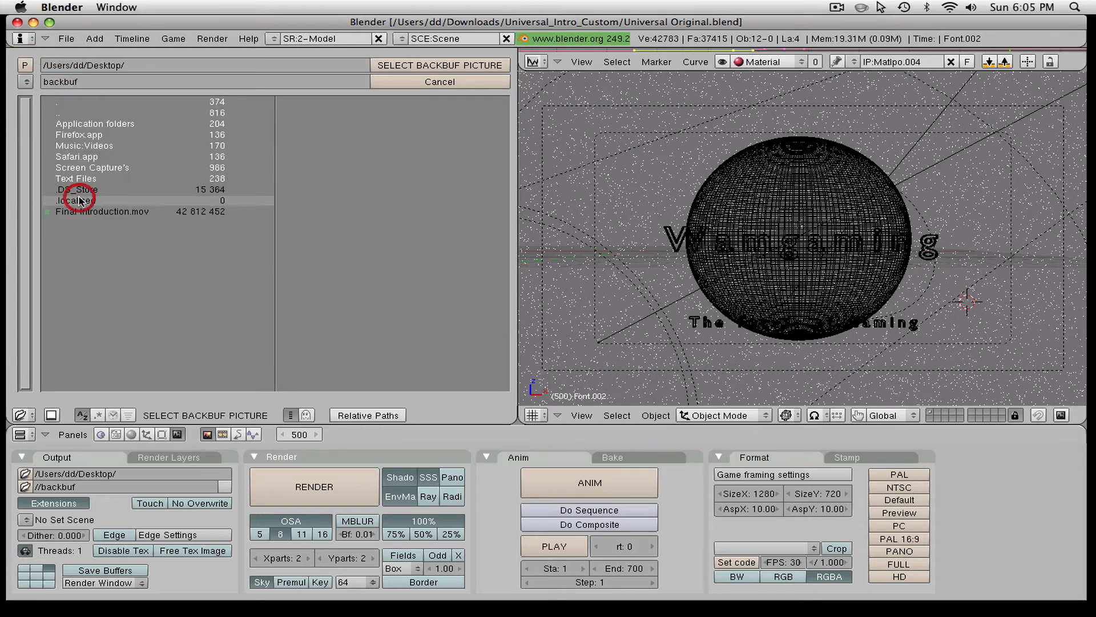
pyautogui.click(410, 68)
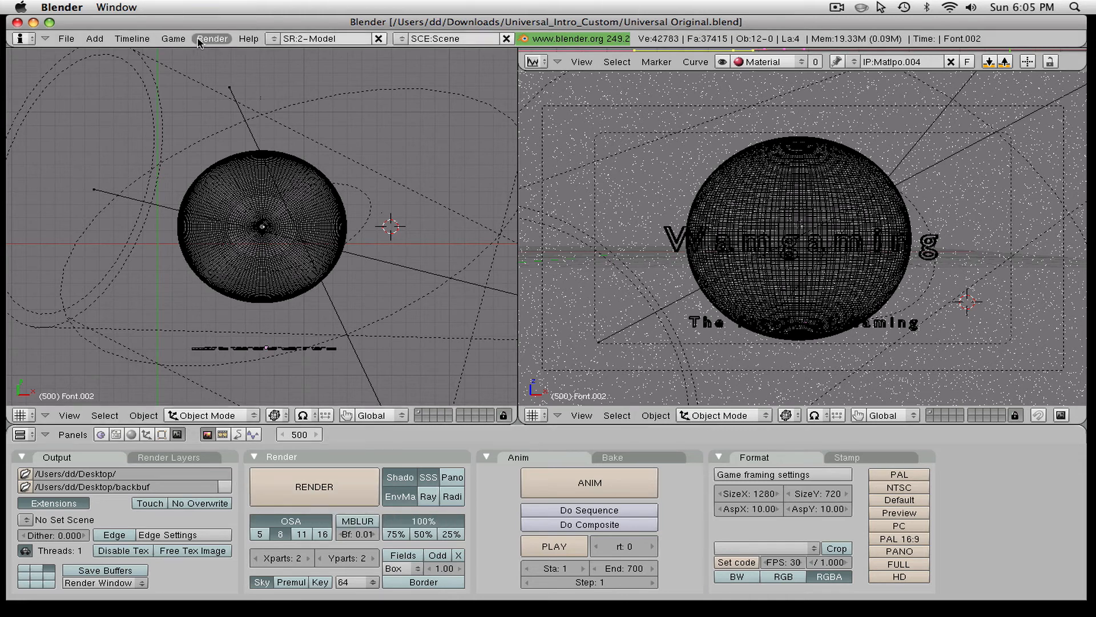
# - Minimize the Blender window to reveal the desktop
pyautogui.click(33, 23)
pyautogui.moveTo(880, 615)
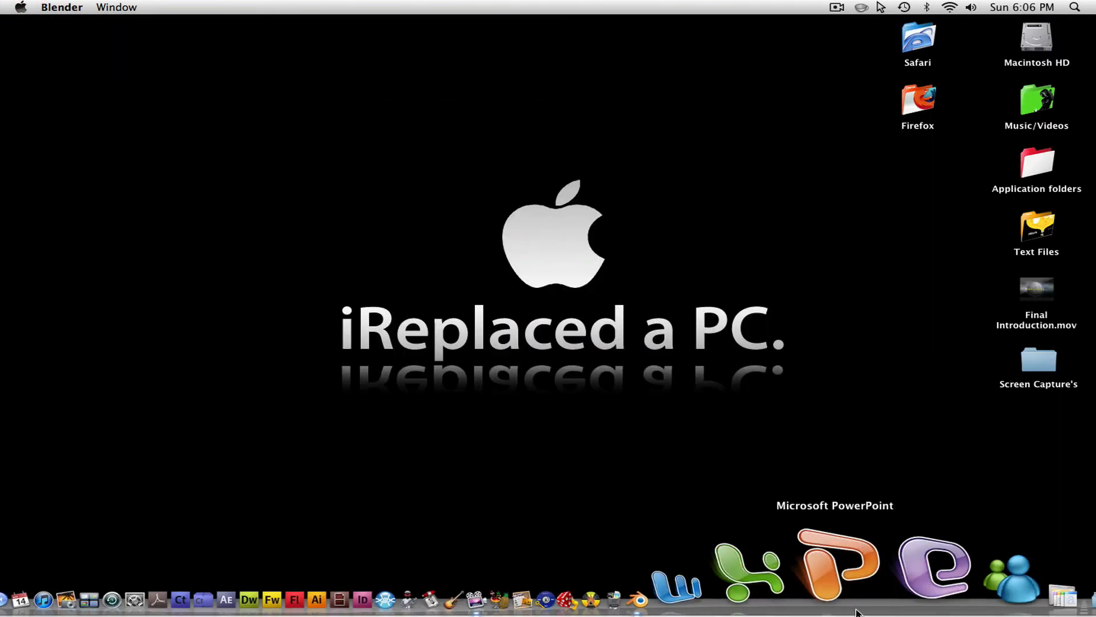